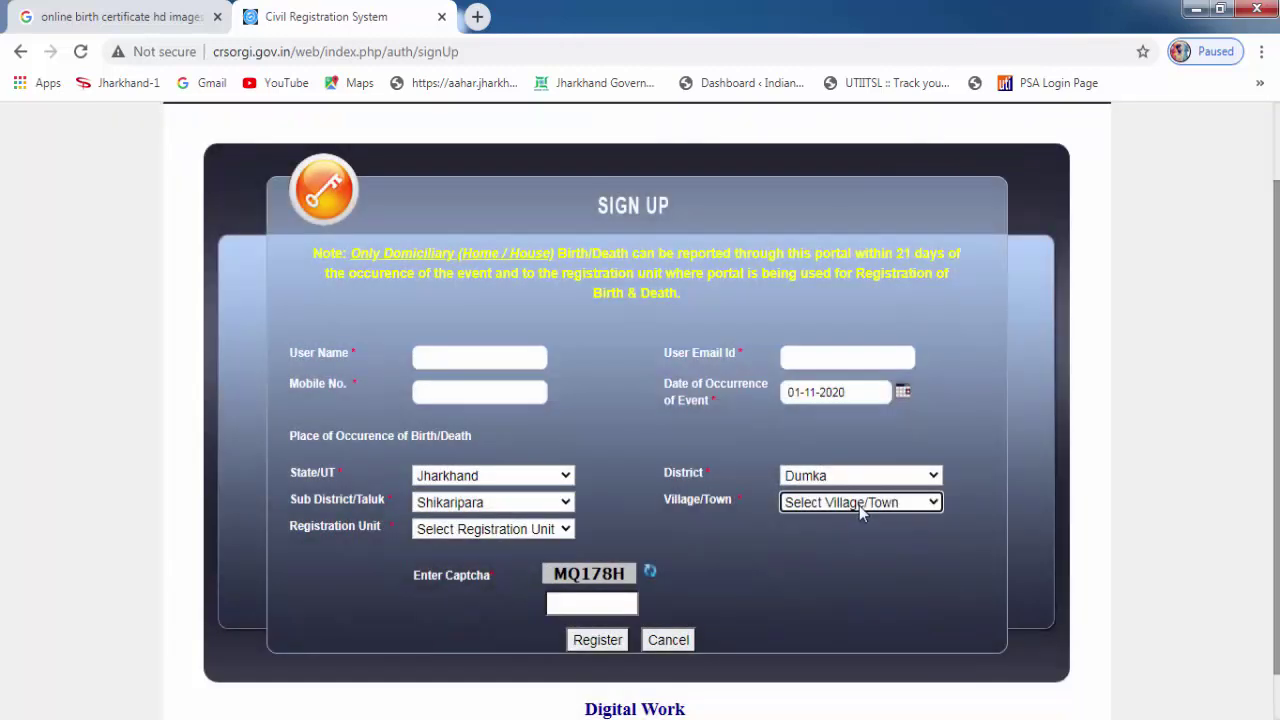
# Choose village Pirargaria and registration unit GRAMA PANCHAYAT PINDARGARIA, then go back to the login page.
pyautogui.click(857, 503)
pyautogui.scroll(-1, 862, 428)
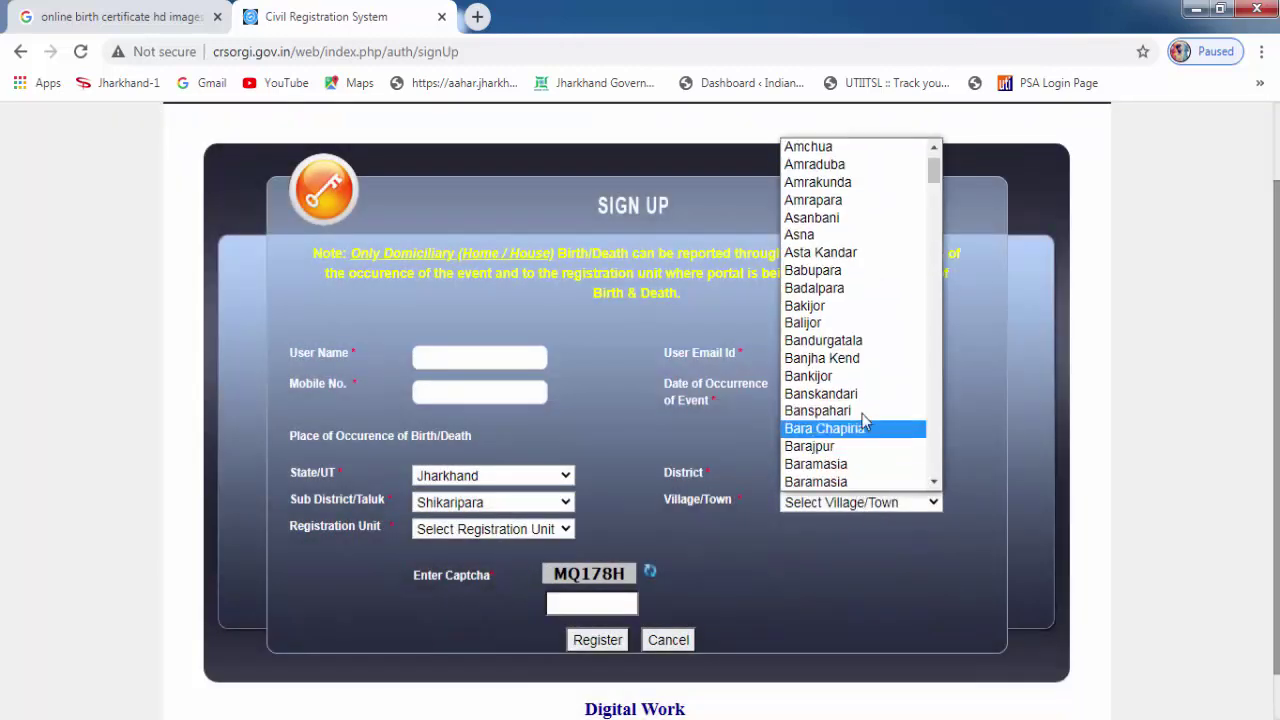
pyautogui.write('pi')
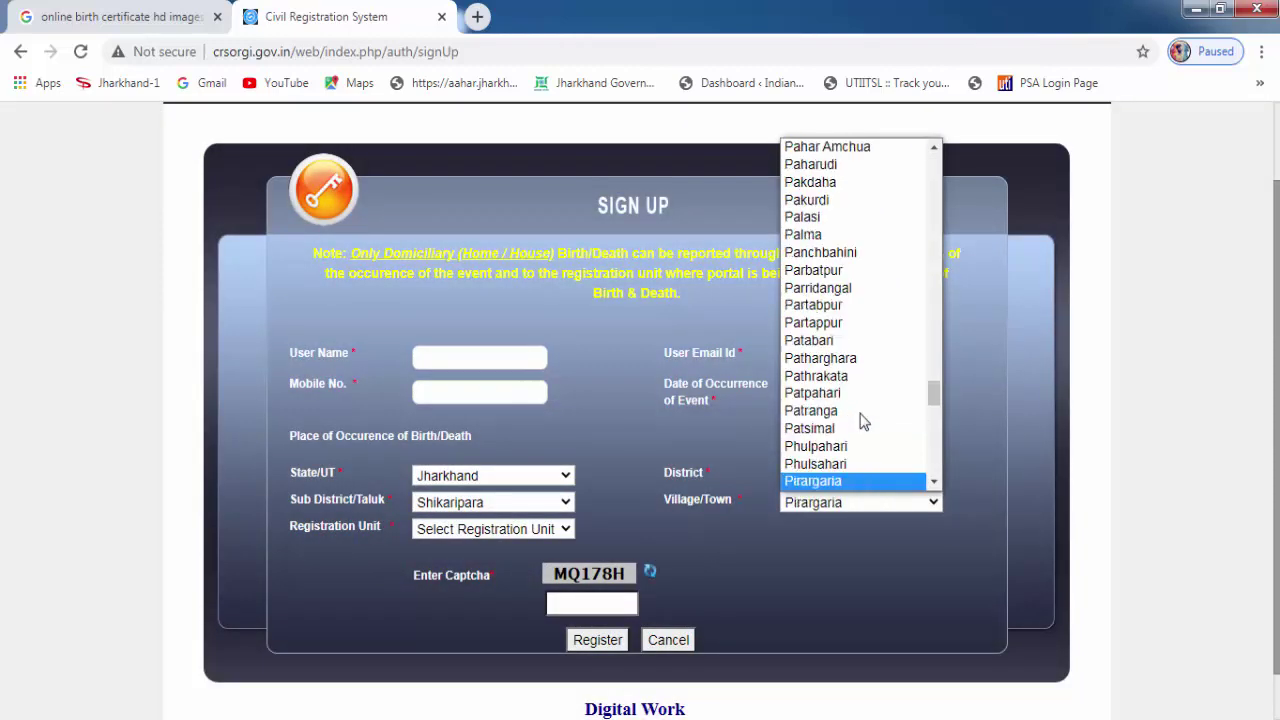
pyautogui.press('Tab')
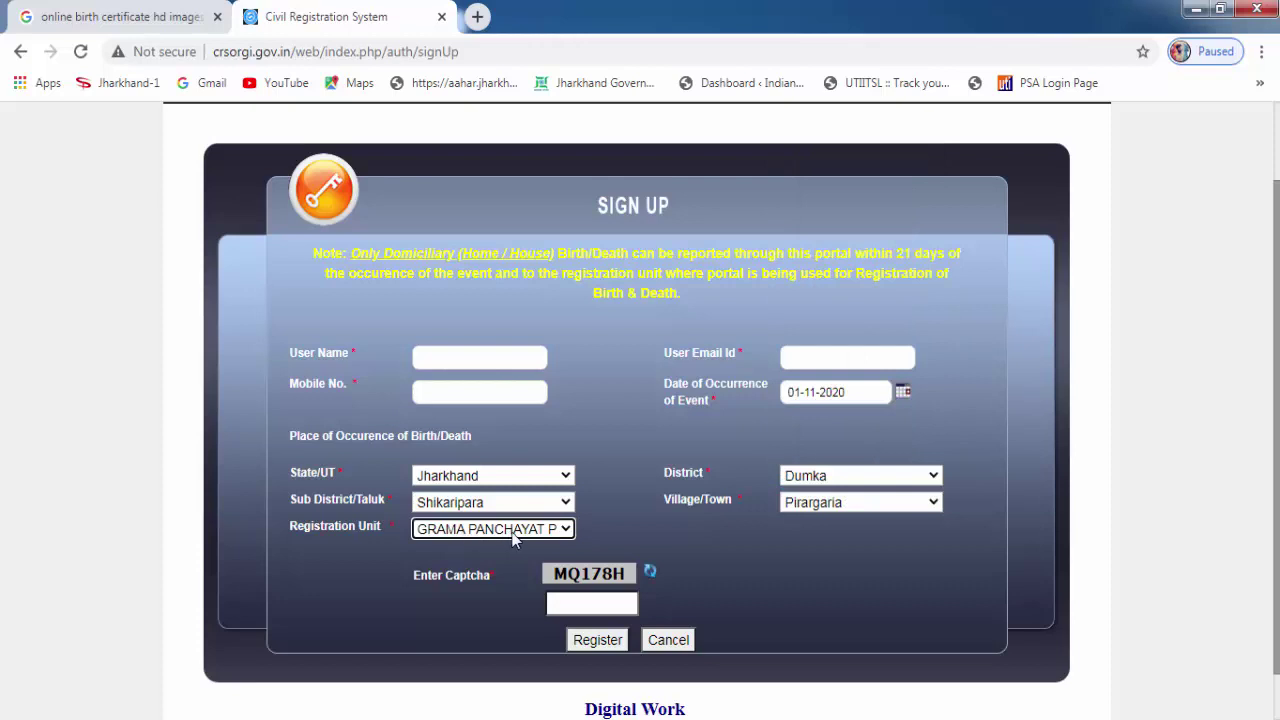
pyautogui.click(525, 535)
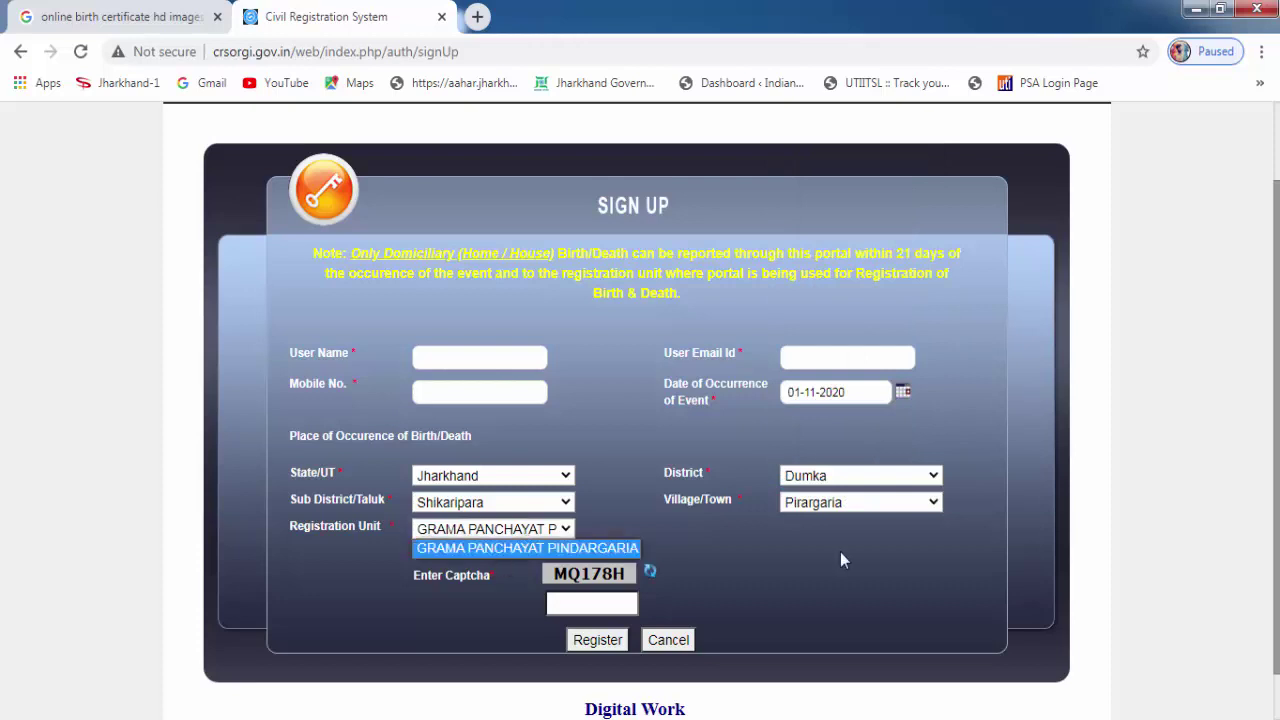
pyautogui.click(763, 580)
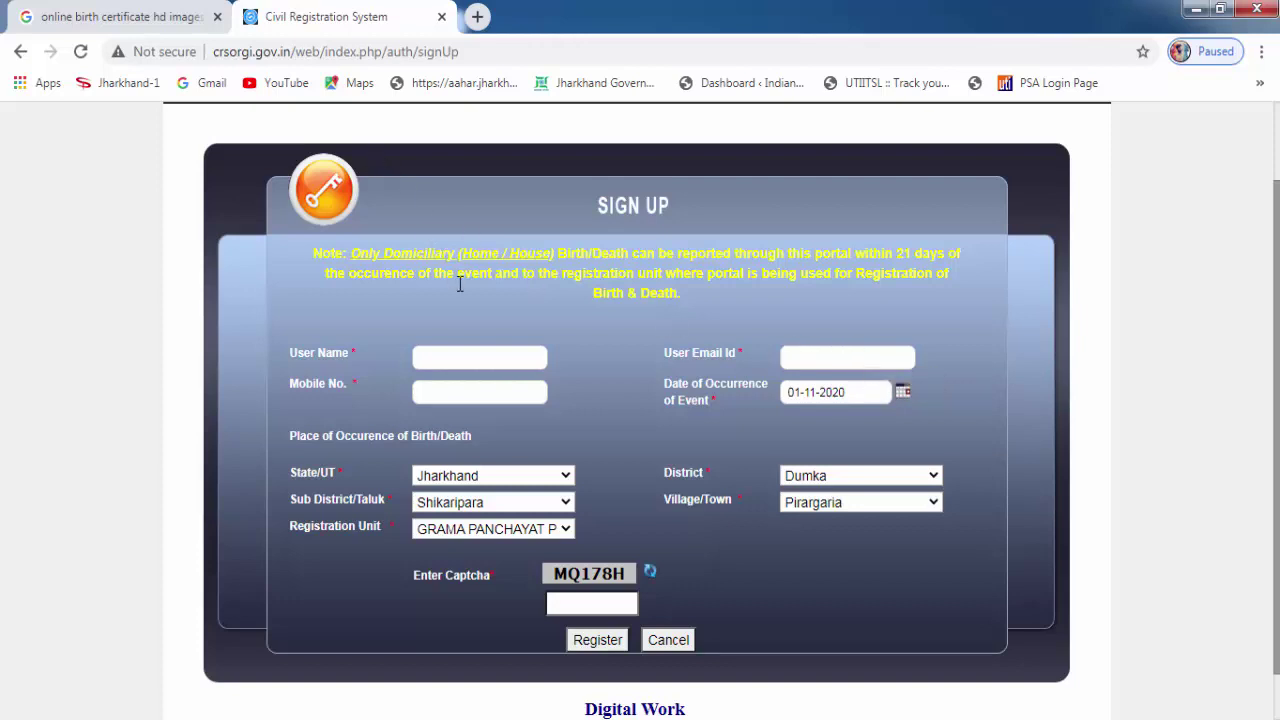
pyautogui.click(20, 51)
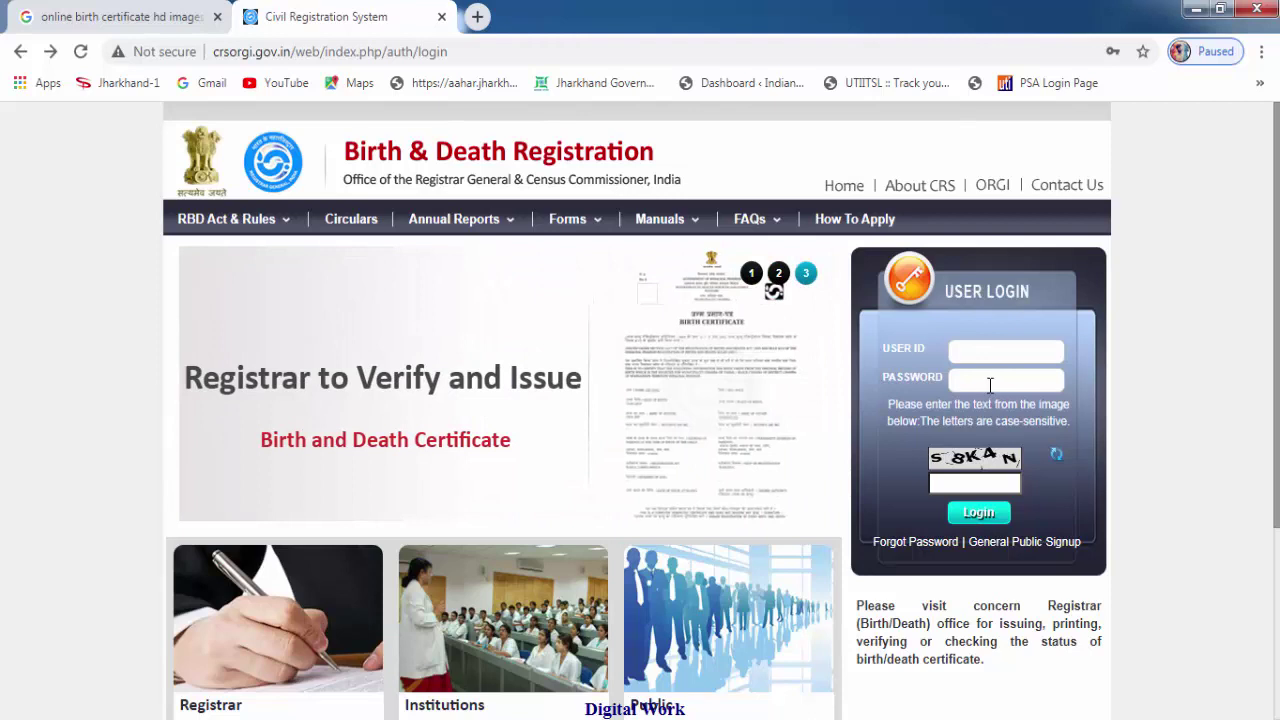
# Log in using the saved Chrome user ID and password plus the captcha text.
pyautogui.click(1003, 352)
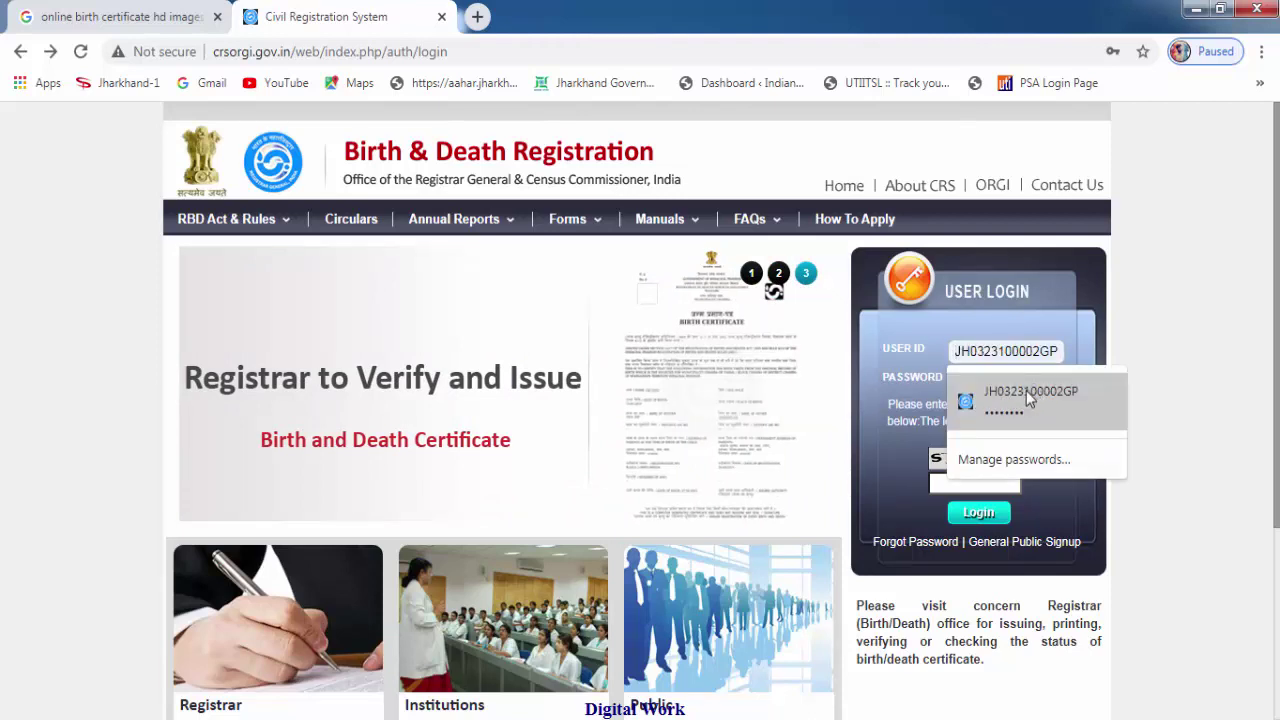
pyautogui.click(1025, 398)
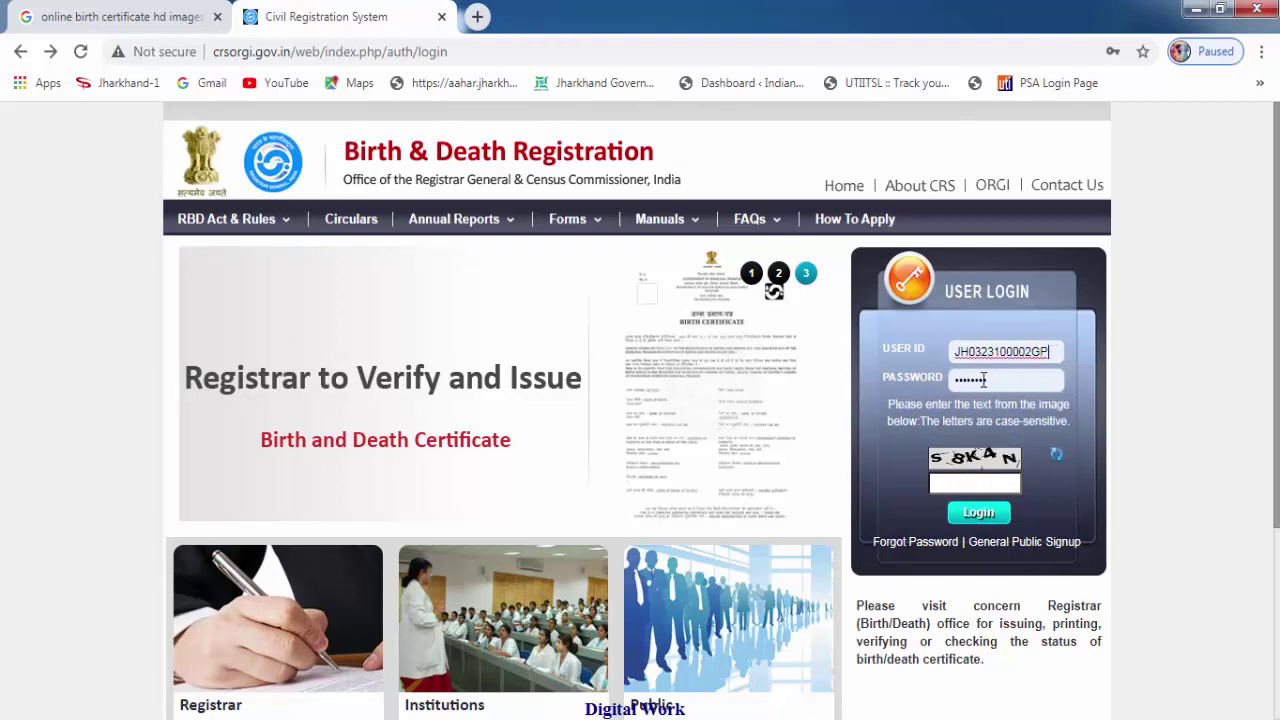
pyautogui.click(964, 483)
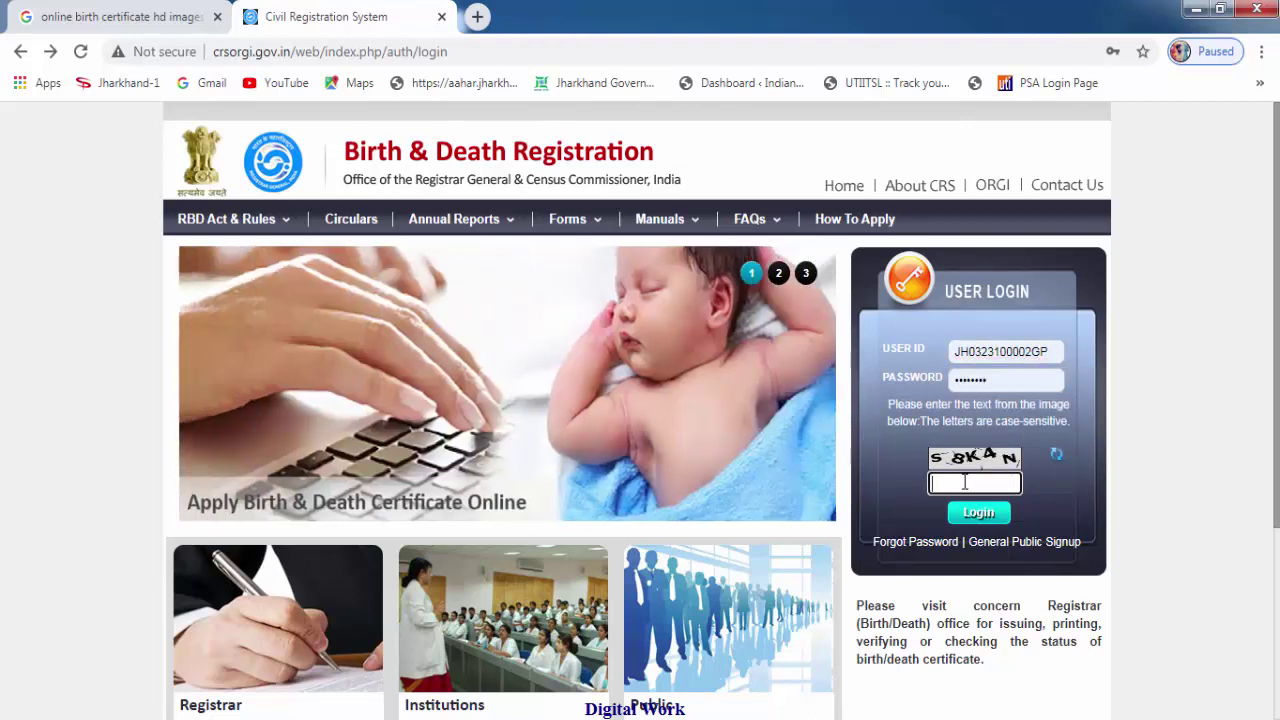
pyautogui.write('S8K4N')
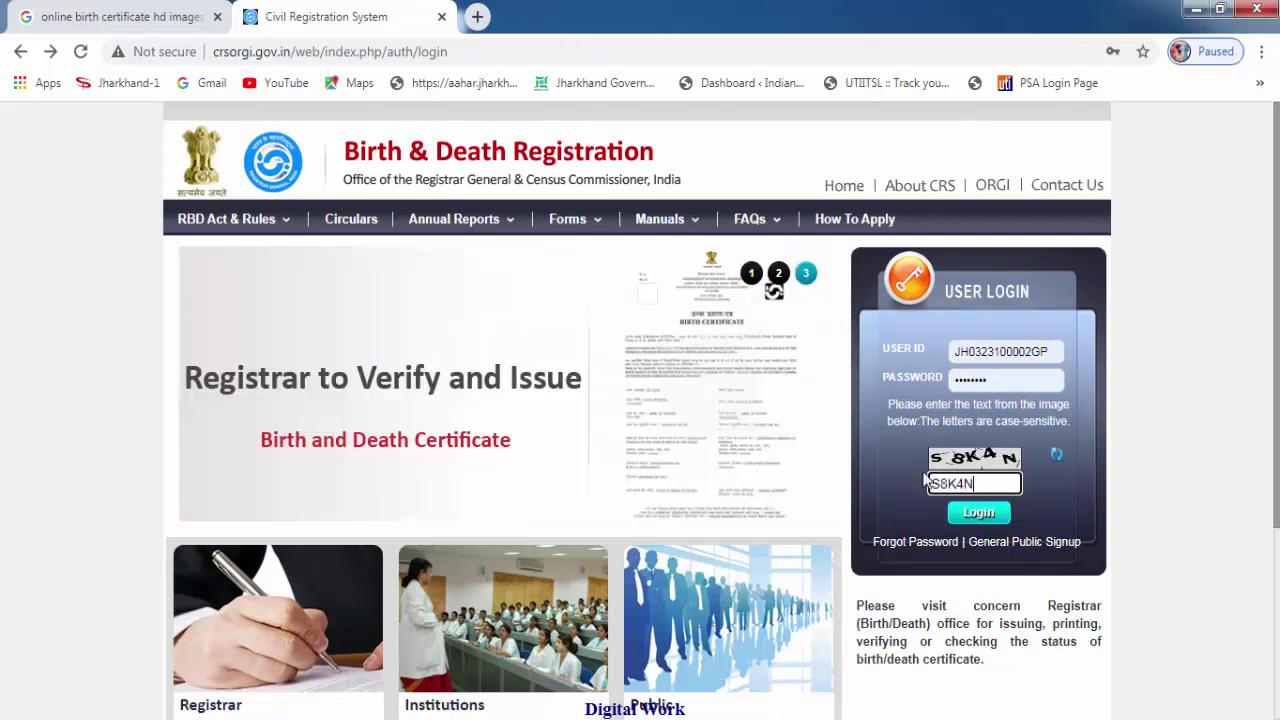
pyautogui.click(966, 516)
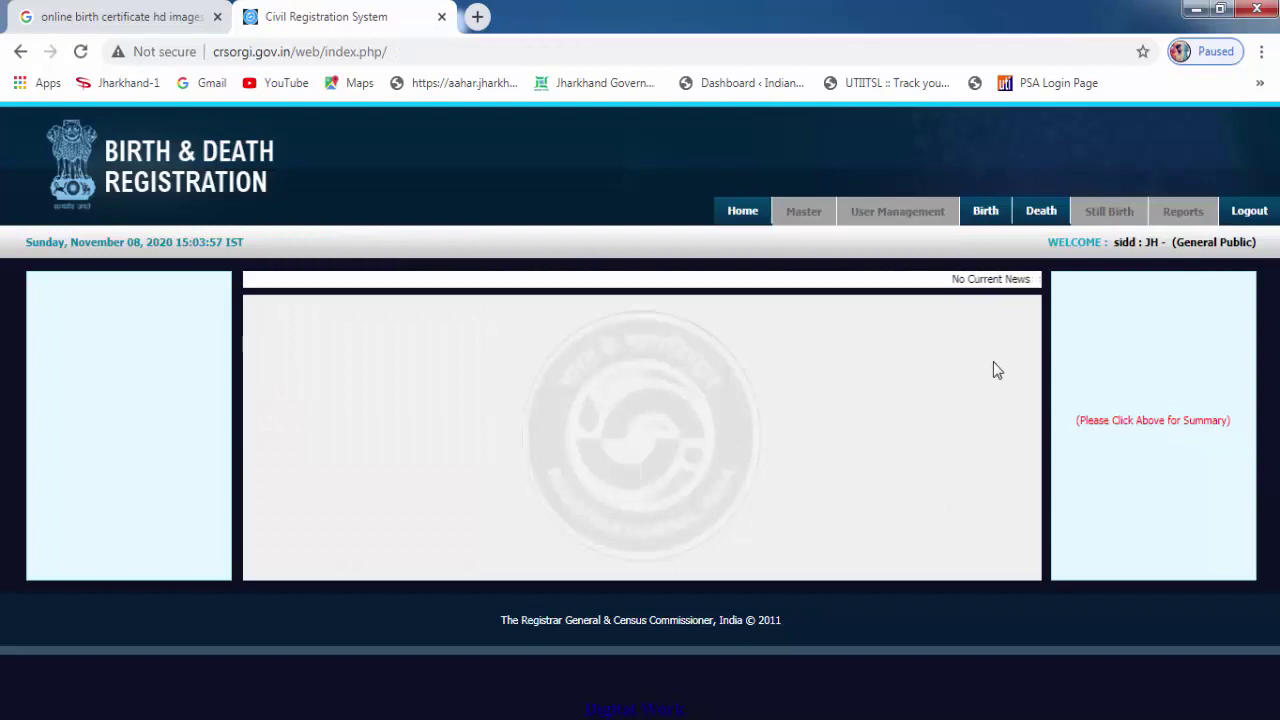
# Start a blank form via Add Birth Registration under the Birth menu.
pyautogui.moveTo(986, 224)
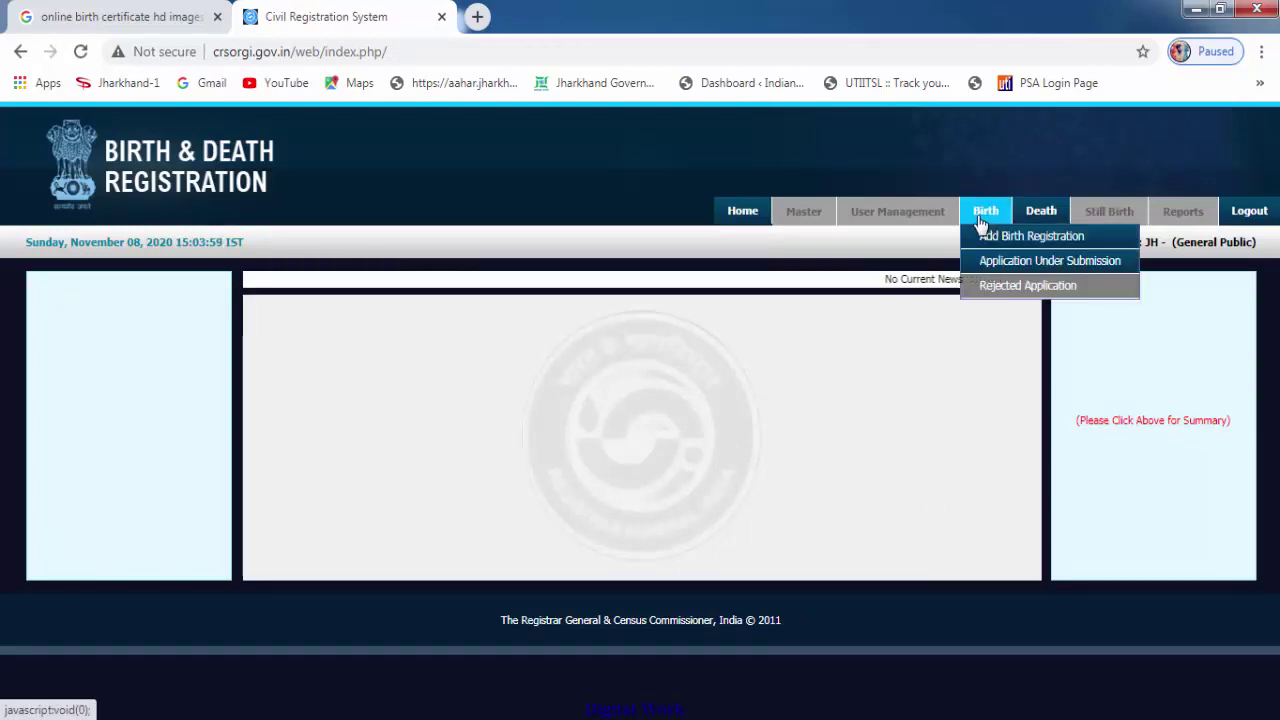
pyautogui.moveTo(1050, 218)
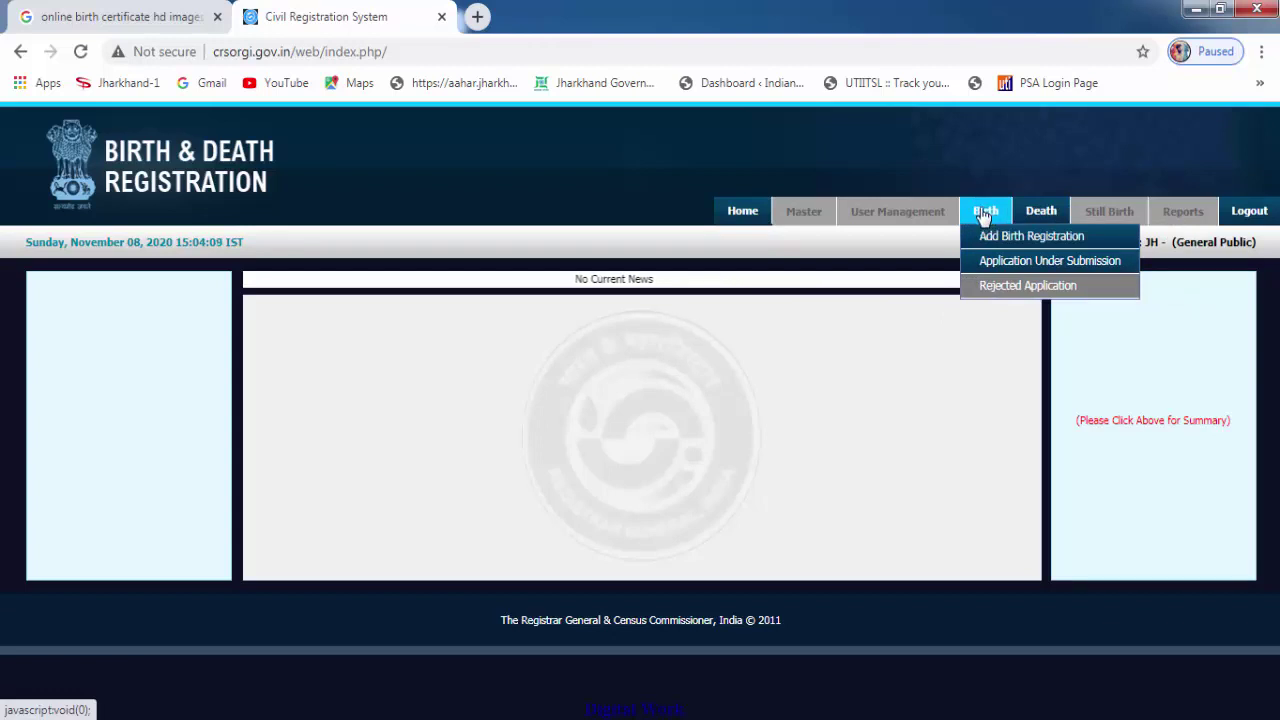
pyautogui.click(1047, 243)
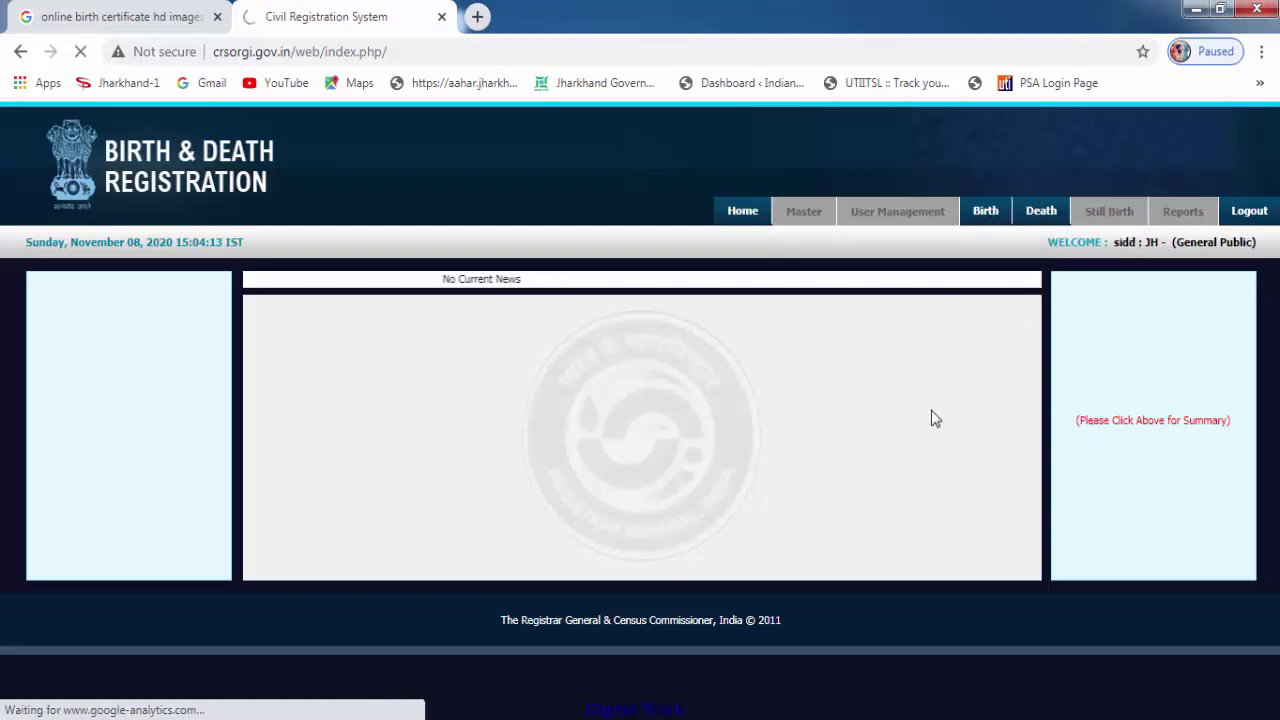
pyautogui.scroll(-1, 549, 477)
pyautogui.scroll(-1, 549, 485)
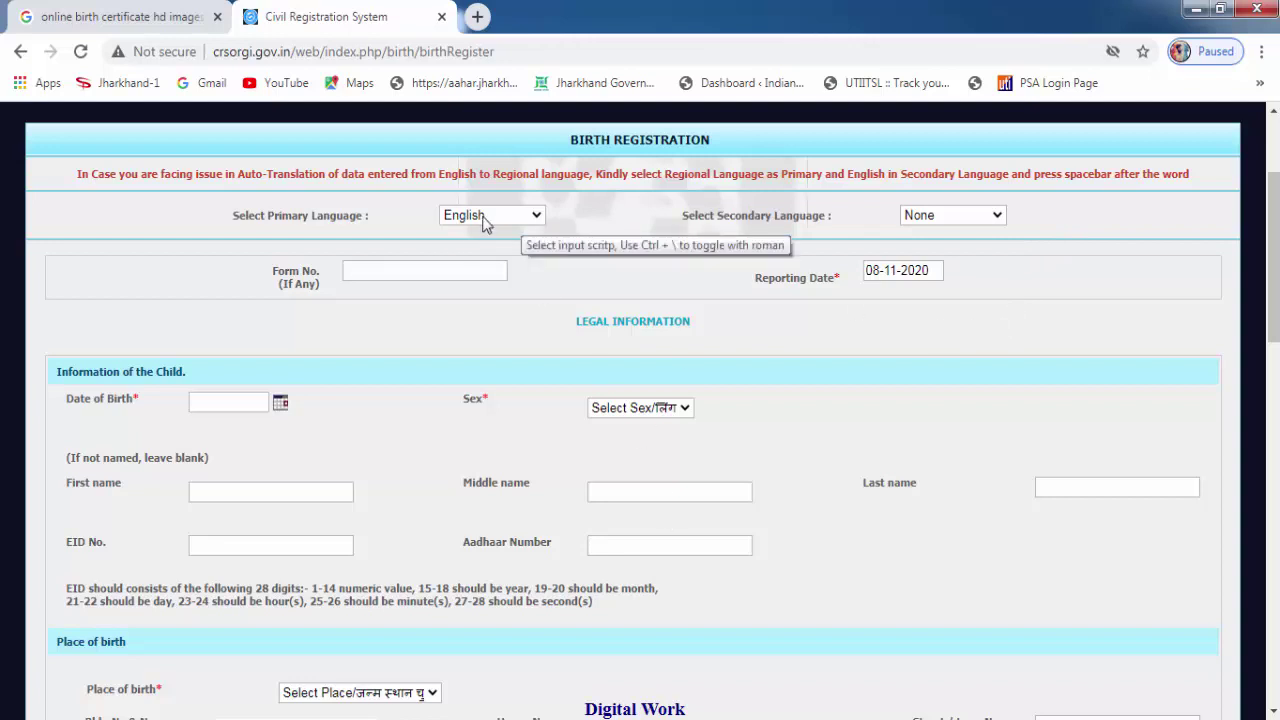
# Set the secondary language to Hindi and the form number to 01.
pyautogui.click(951, 220)
pyautogui.click(920, 249)
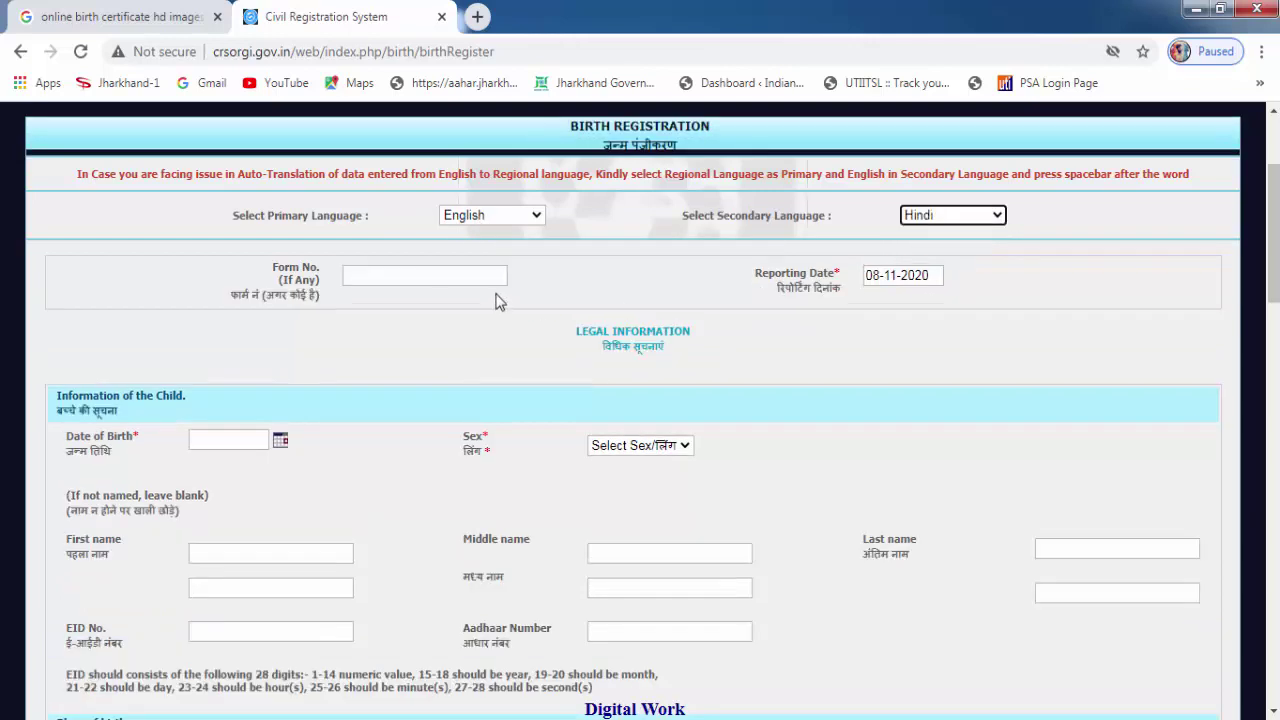
pyautogui.click(418, 278)
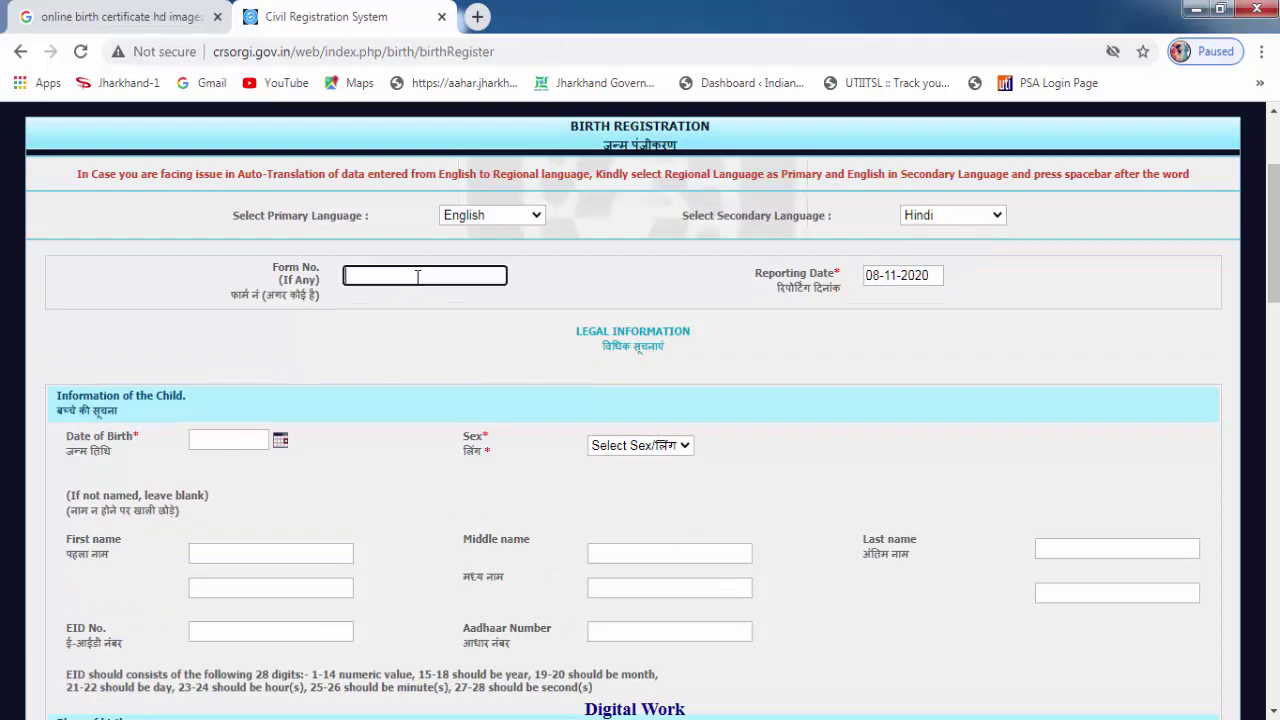
pyautogui.write('01')
pyautogui.scroll(-1, 530, 320)
pyautogui.click(97, 343)
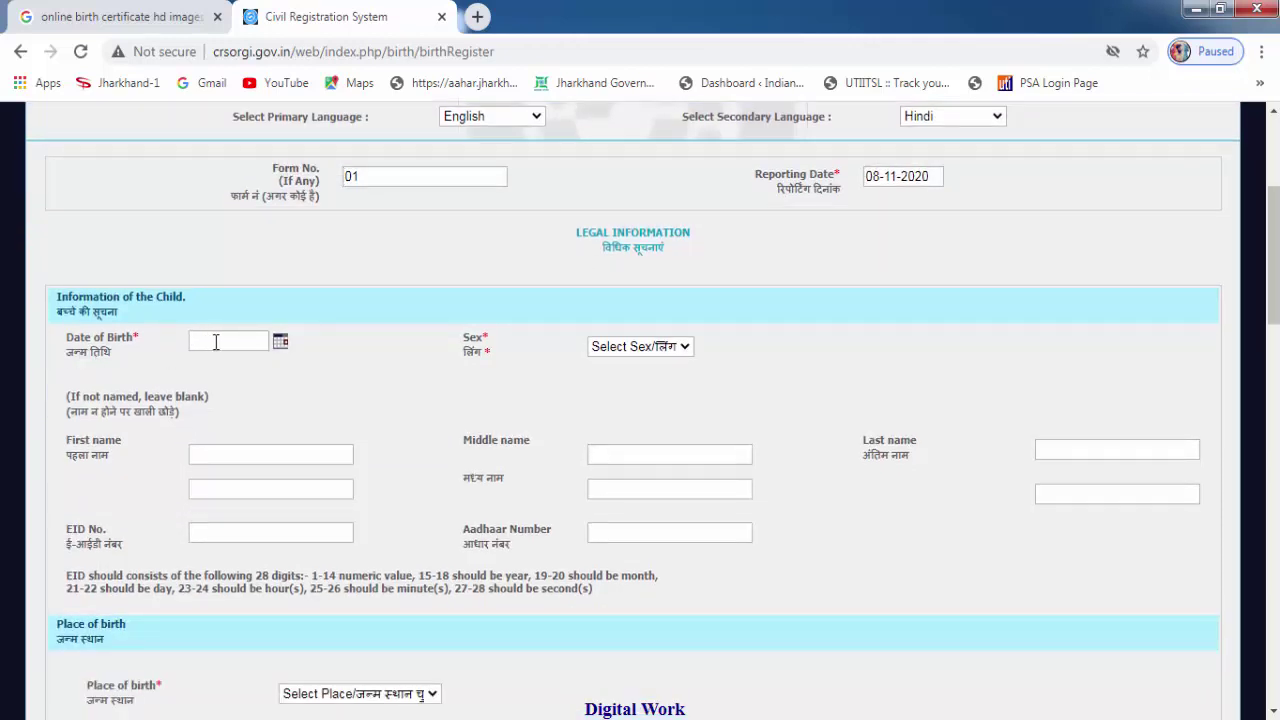
pyautogui.click(280, 341)
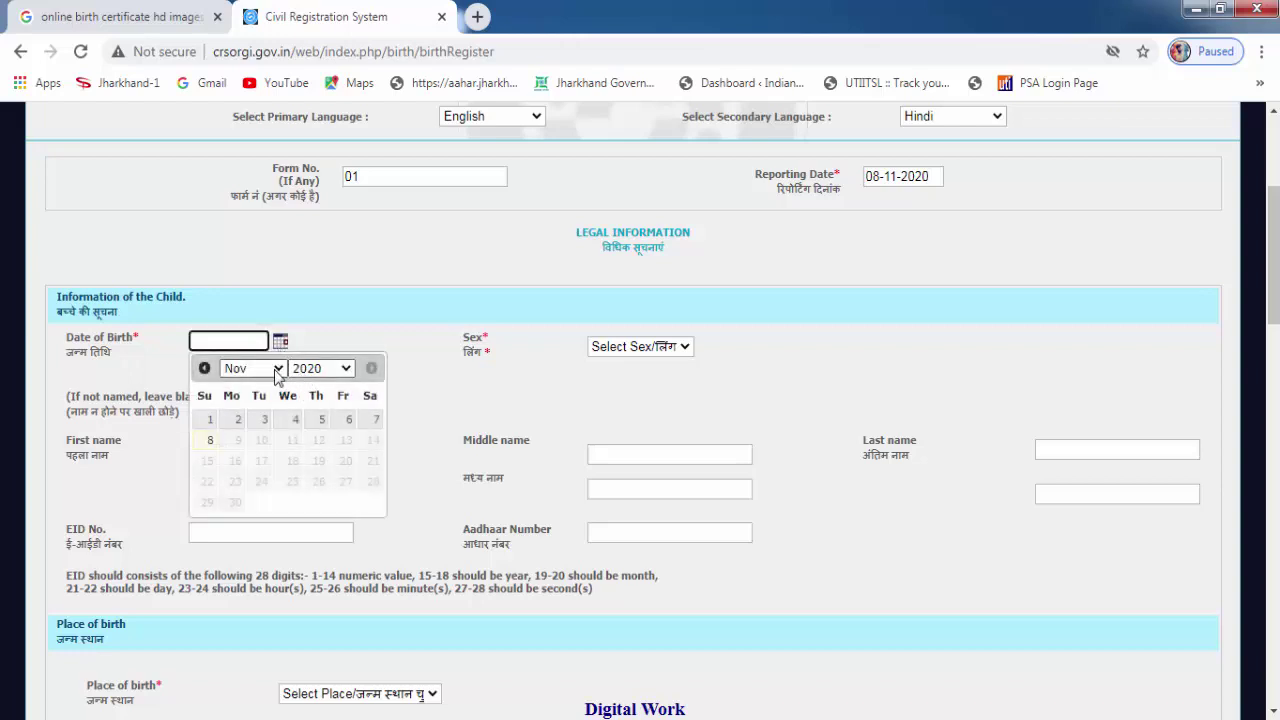
pyautogui.click(276, 368)
pyautogui.click(250, 386)
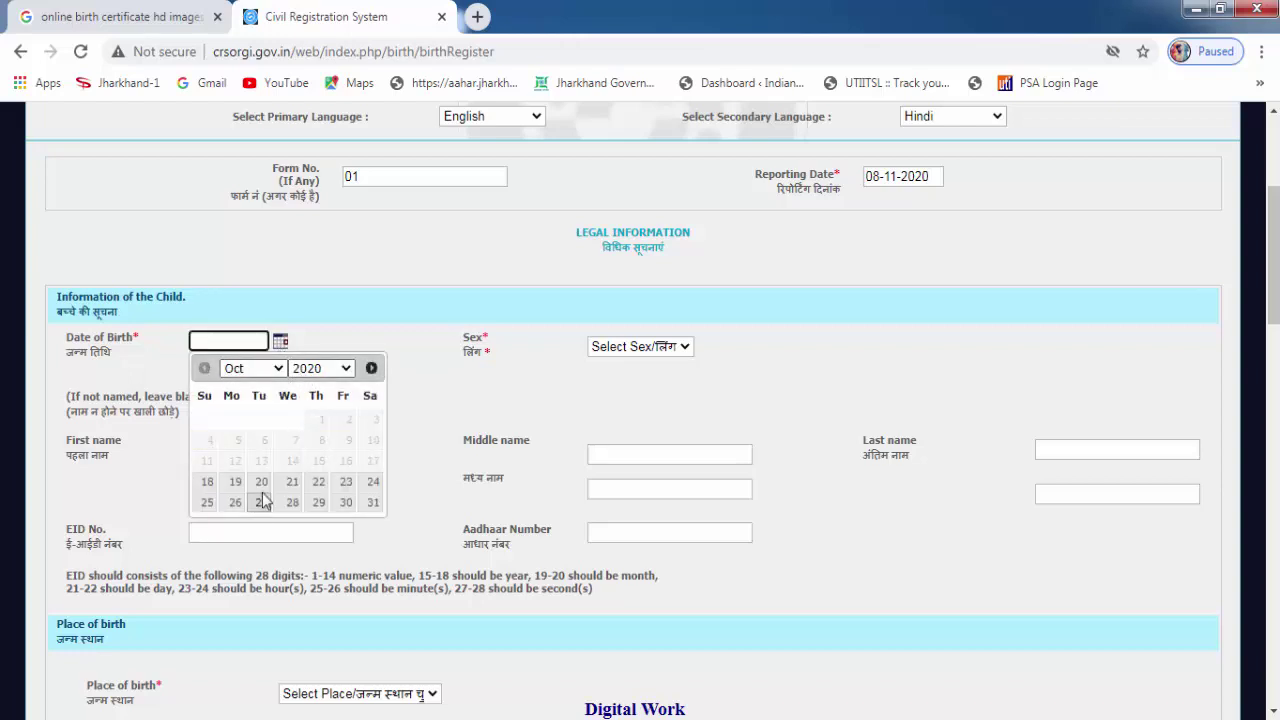
pyautogui.click(292, 482)
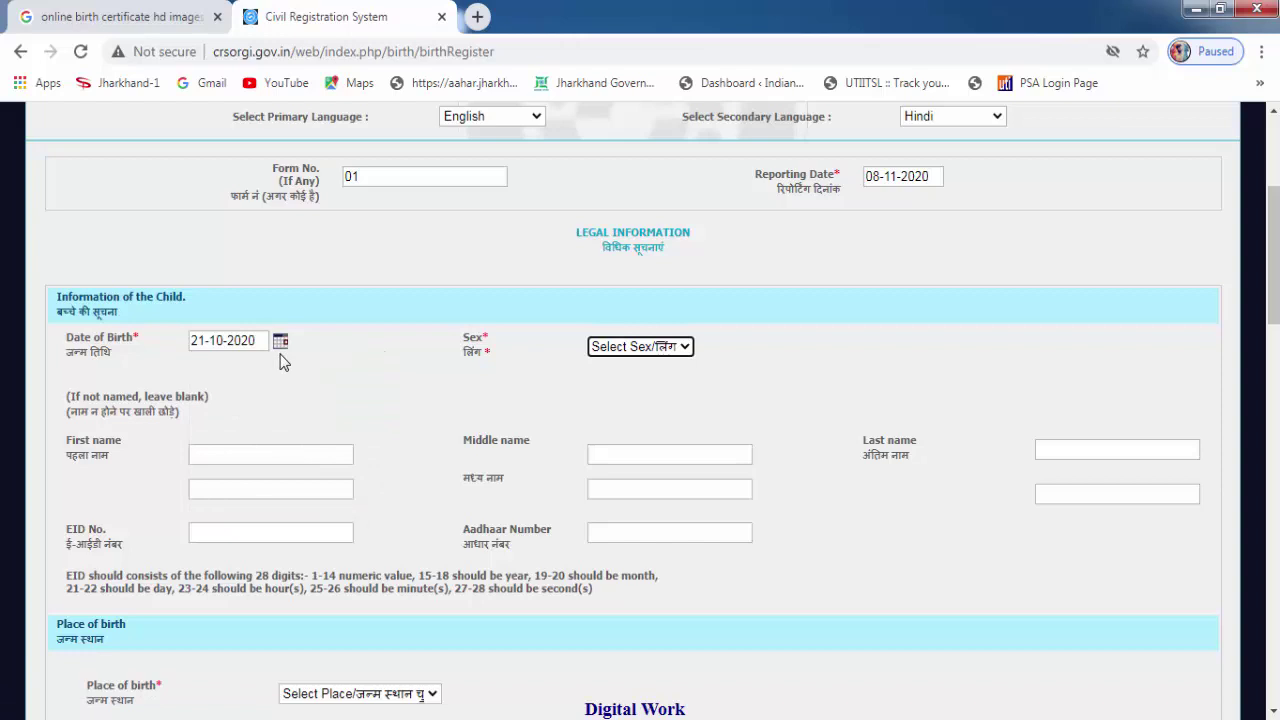
pyautogui.click(660, 350)
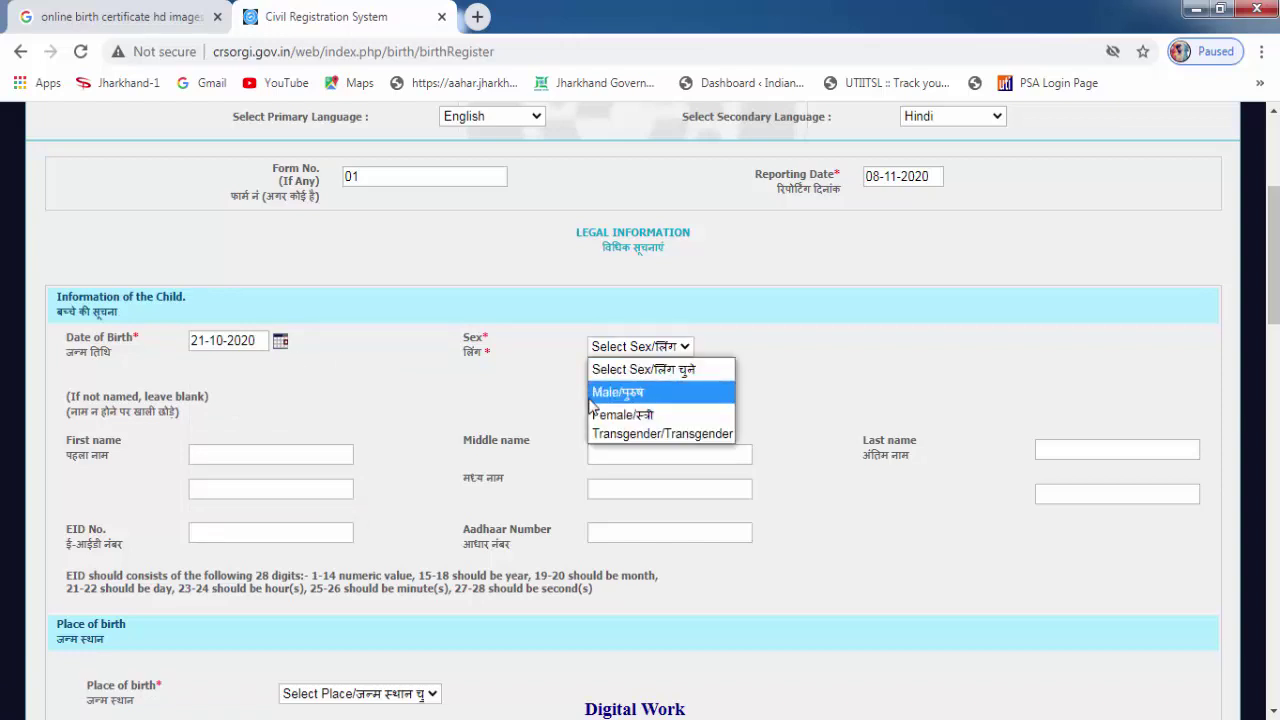
pyautogui.click(621, 400)
# Enter the child's first name, leaving the middle and last names blank.
pyautogui.scroll(-1, 230, 404)
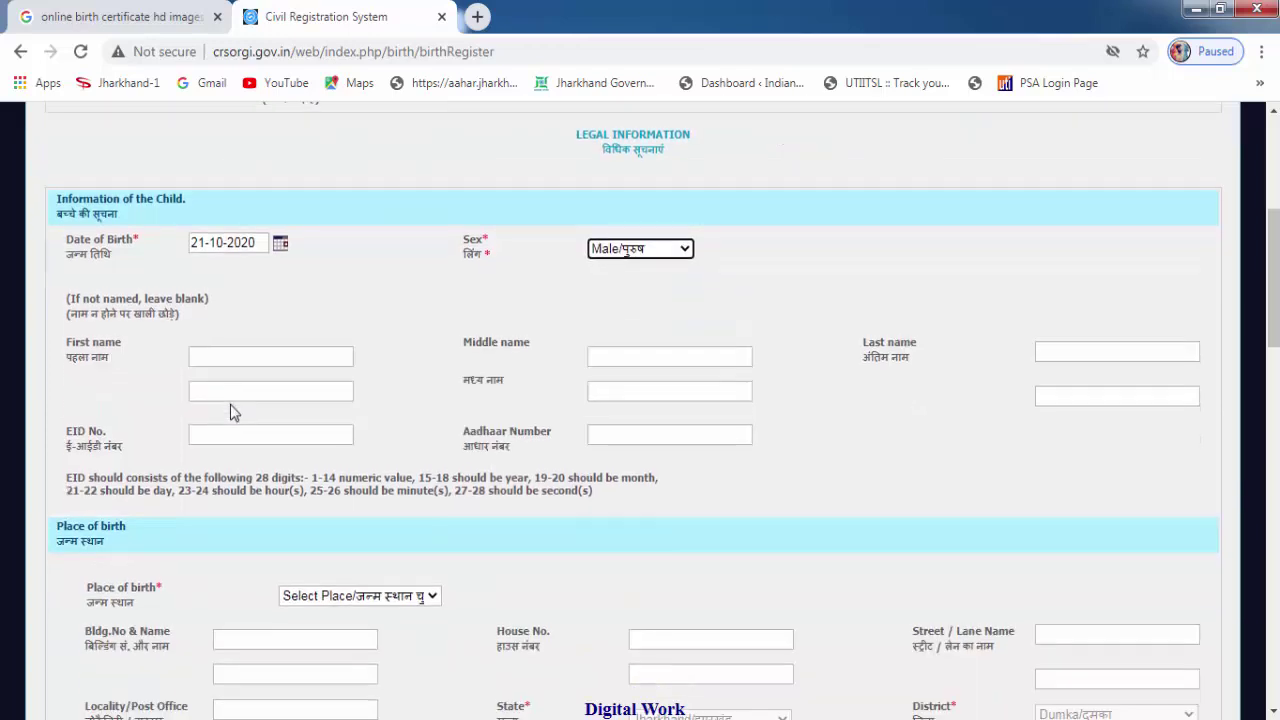
pyautogui.click(213, 356)
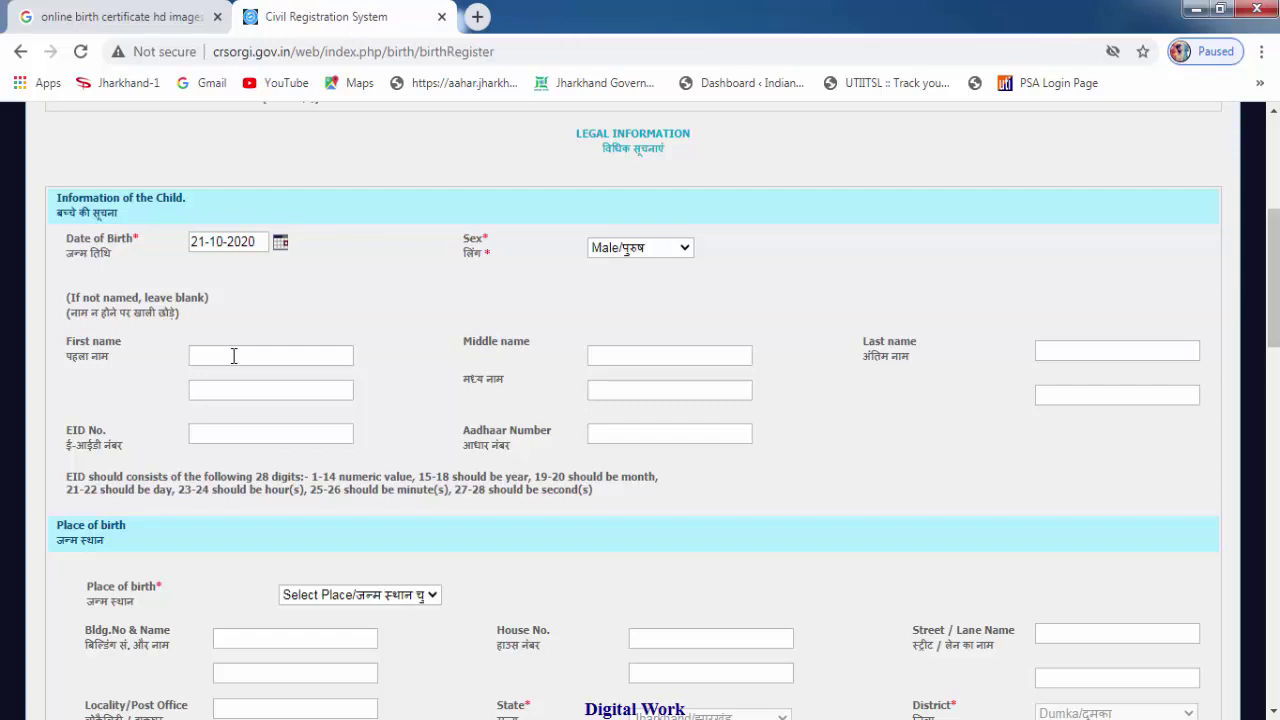
pyautogui.click(233, 356)
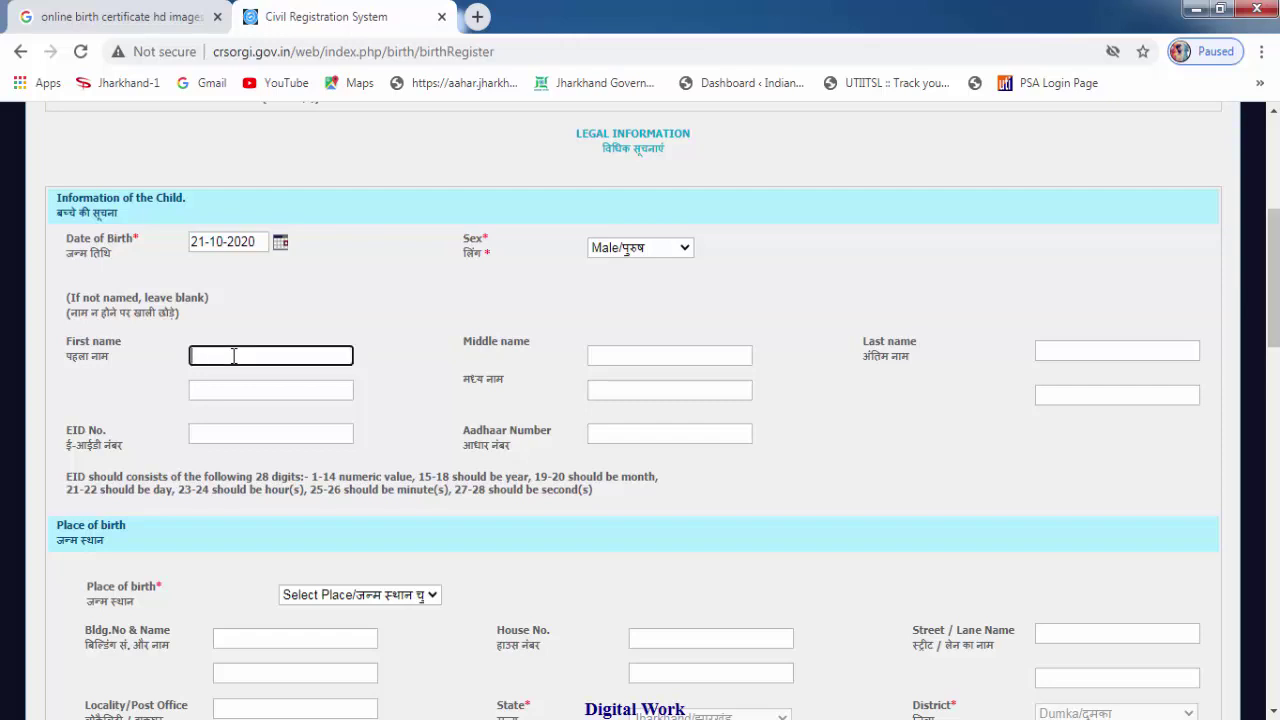
pyautogui.write('VARUN')
pyautogui.click(1116, 351)
pyautogui.scroll(-4, 128, 215)
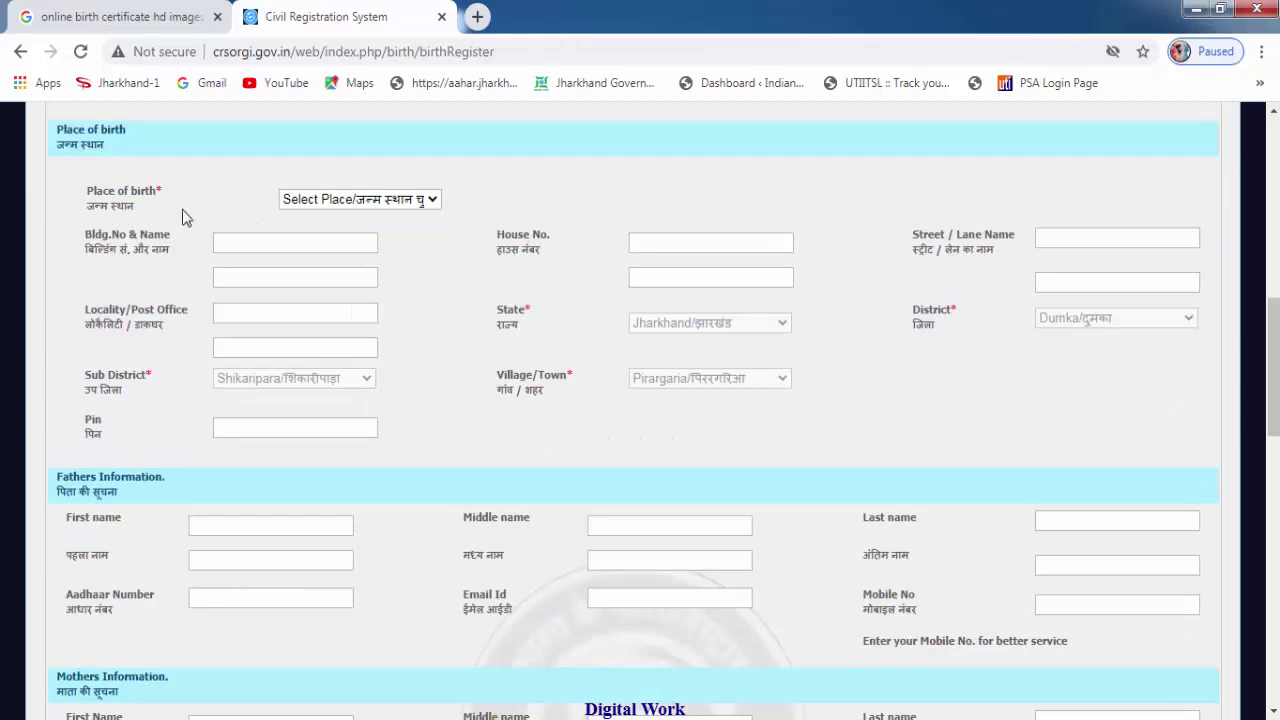
pyautogui.click(378, 206)
pyautogui.click(342, 244)
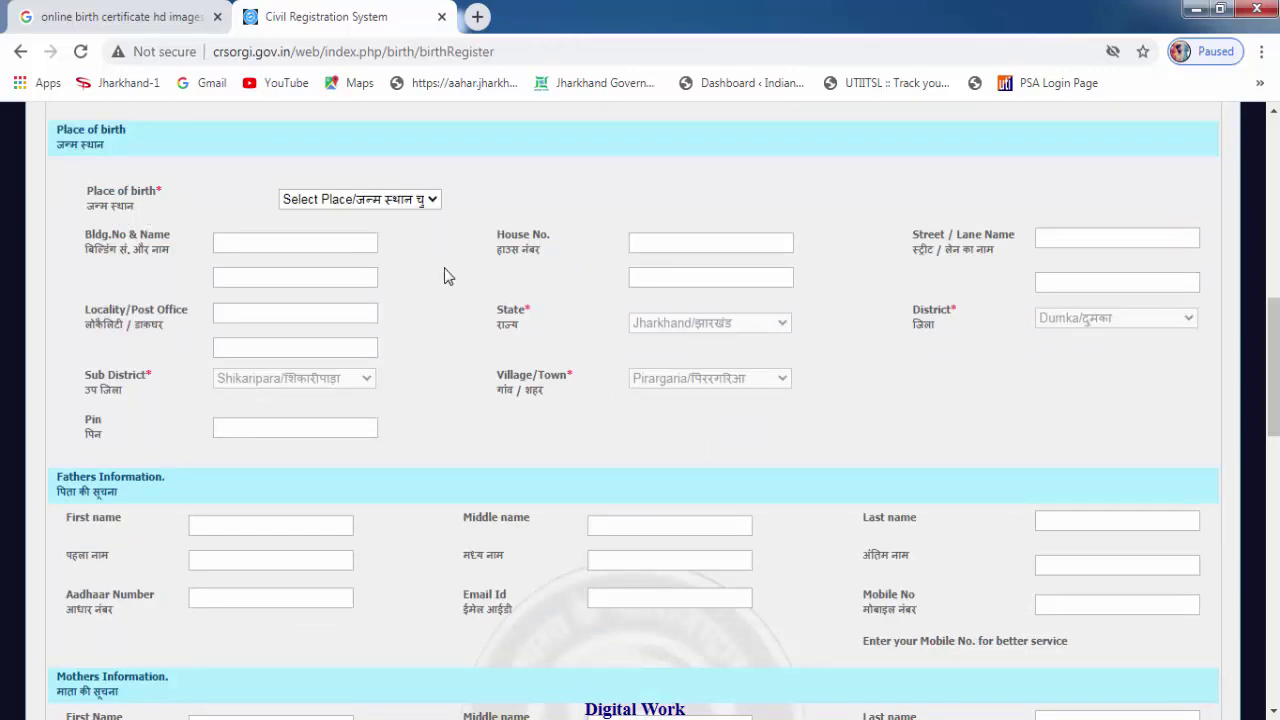
pyautogui.click(254, 244)
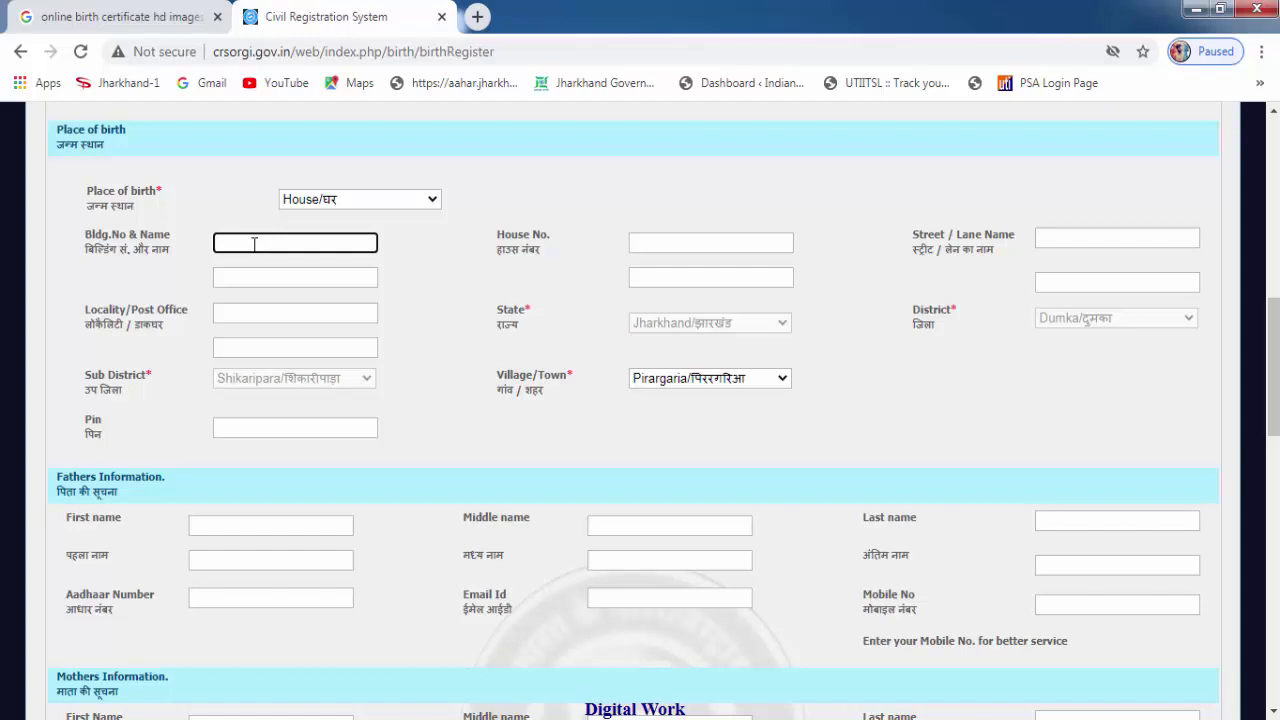
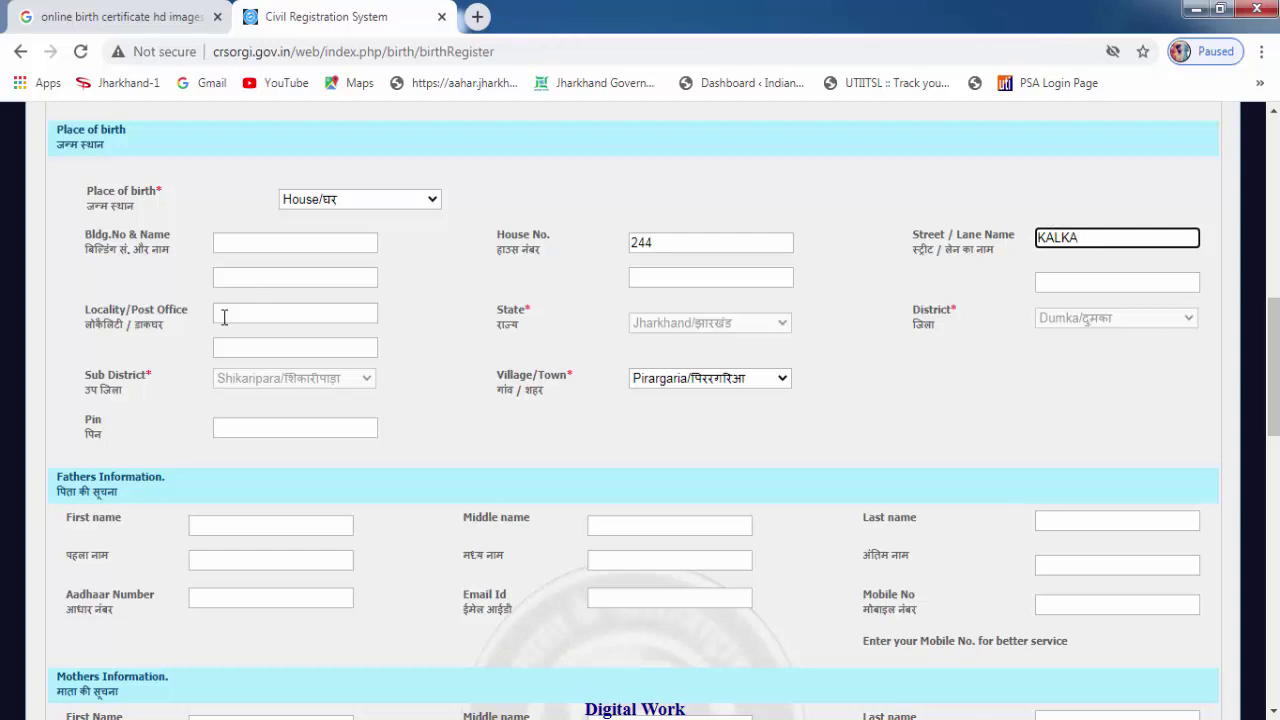
pyautogui.click(249, 313)
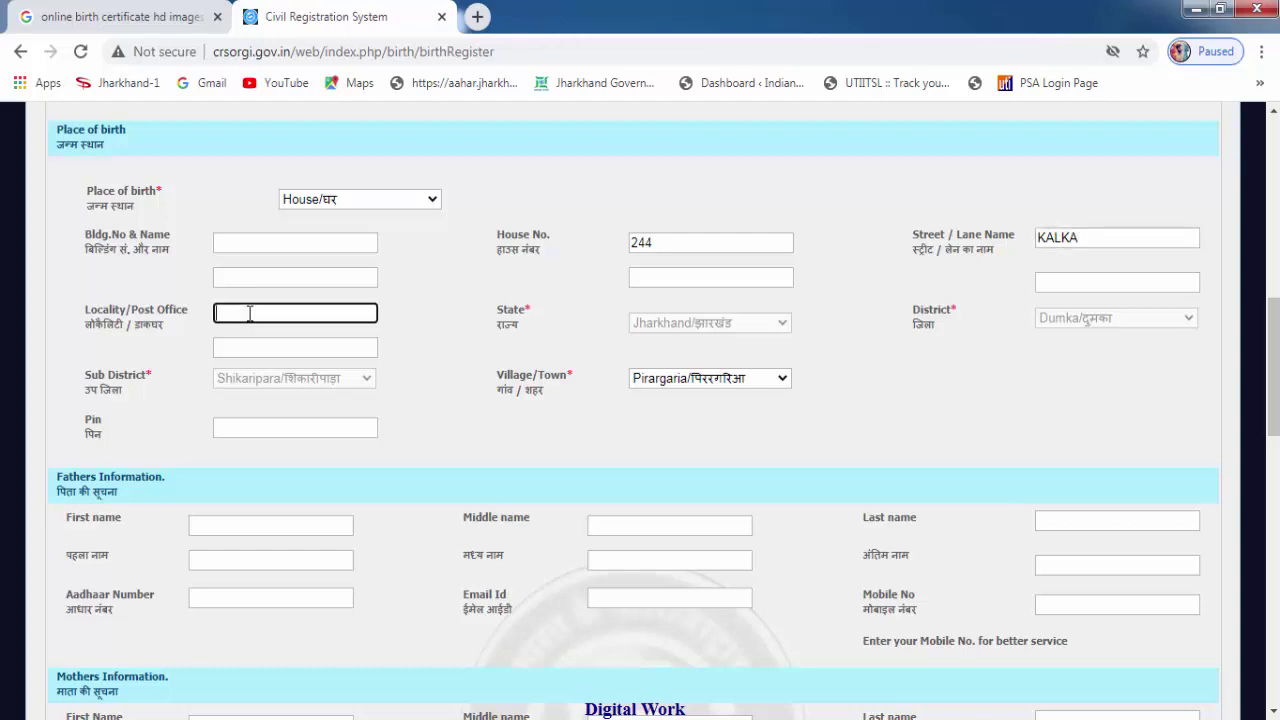
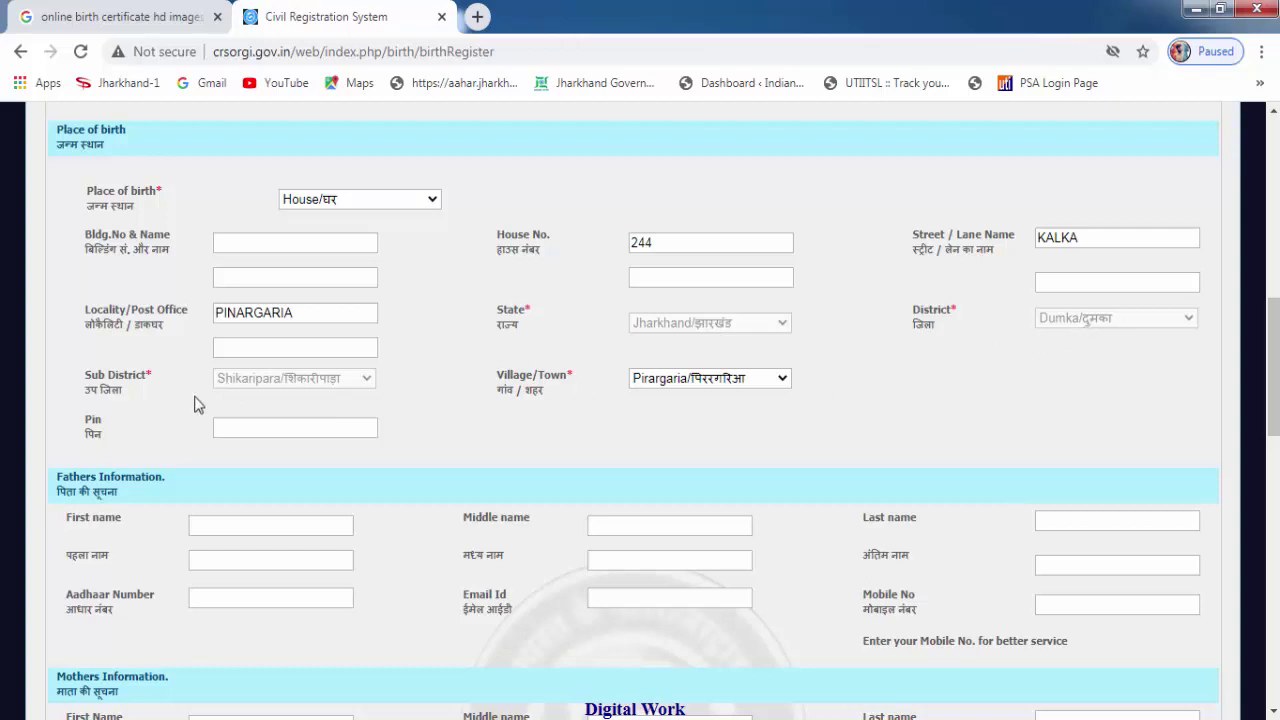
# Keep the chosen village for the birth place and enter Pin code 816103.
pyautogui.click(712, 383)
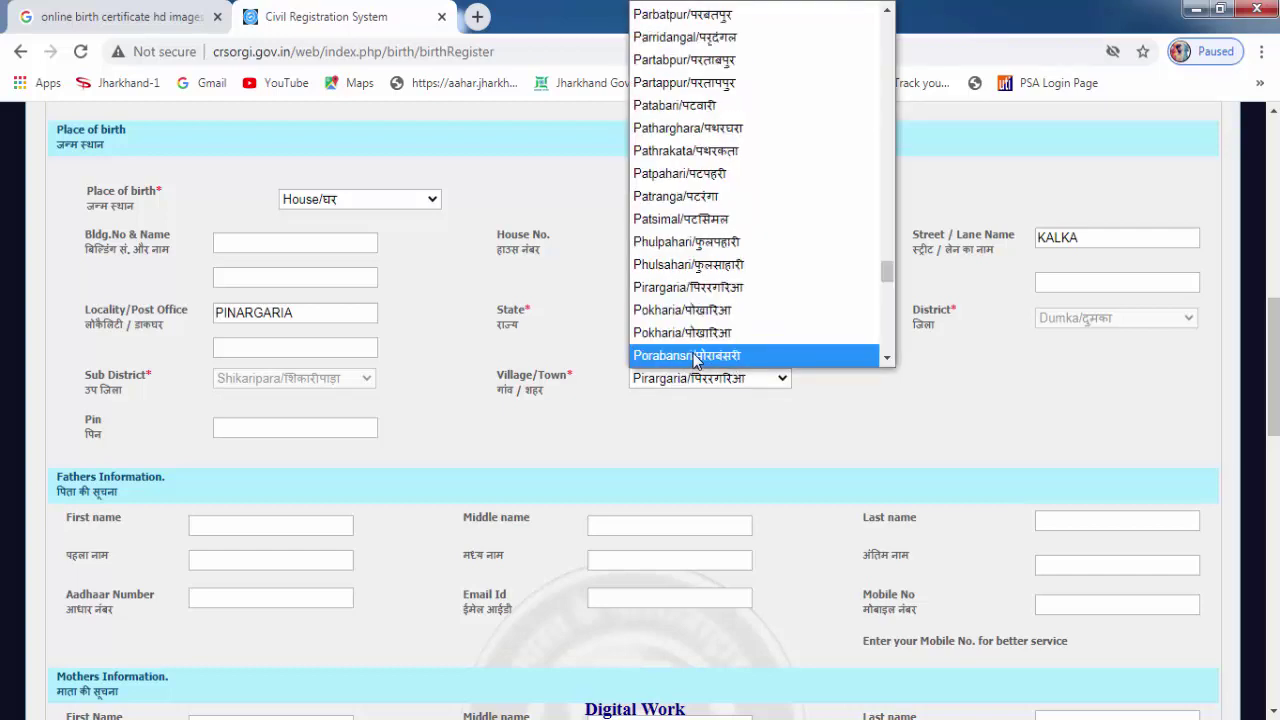
pyautogui.click(975, 437)
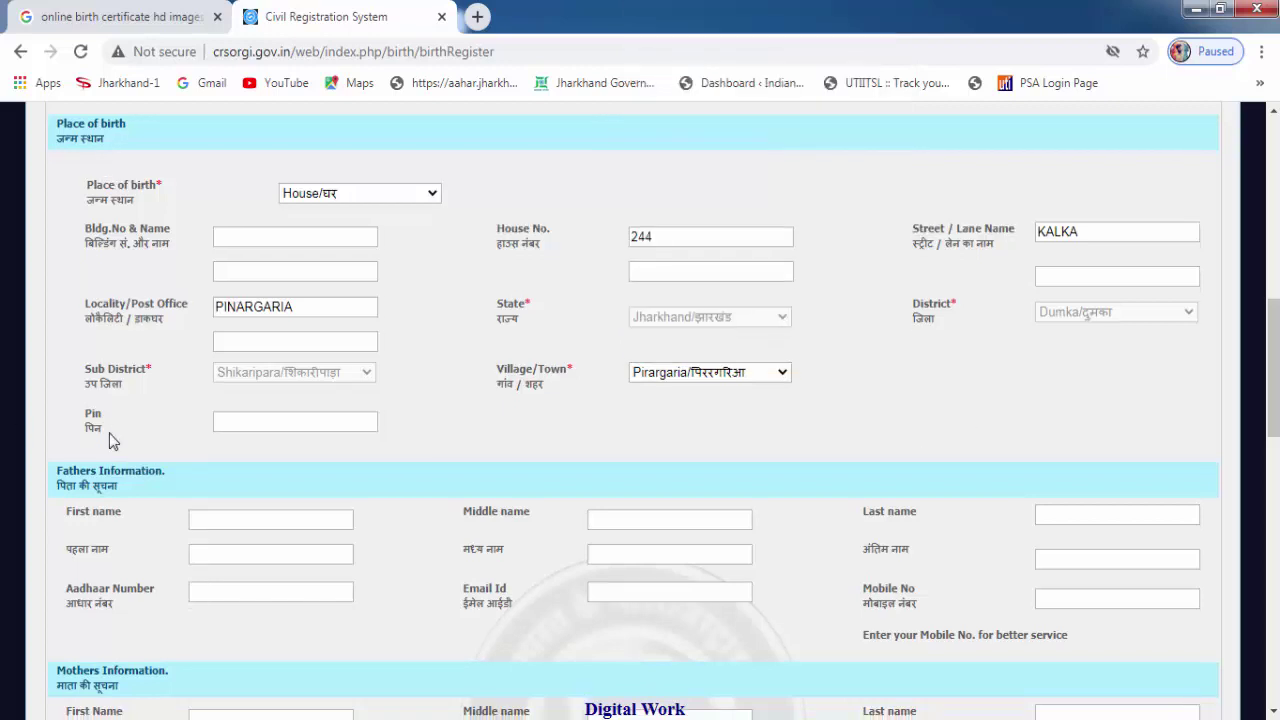
pyautogui.scroll(-1, 109, 435)
pyautogui.click(254, 328)
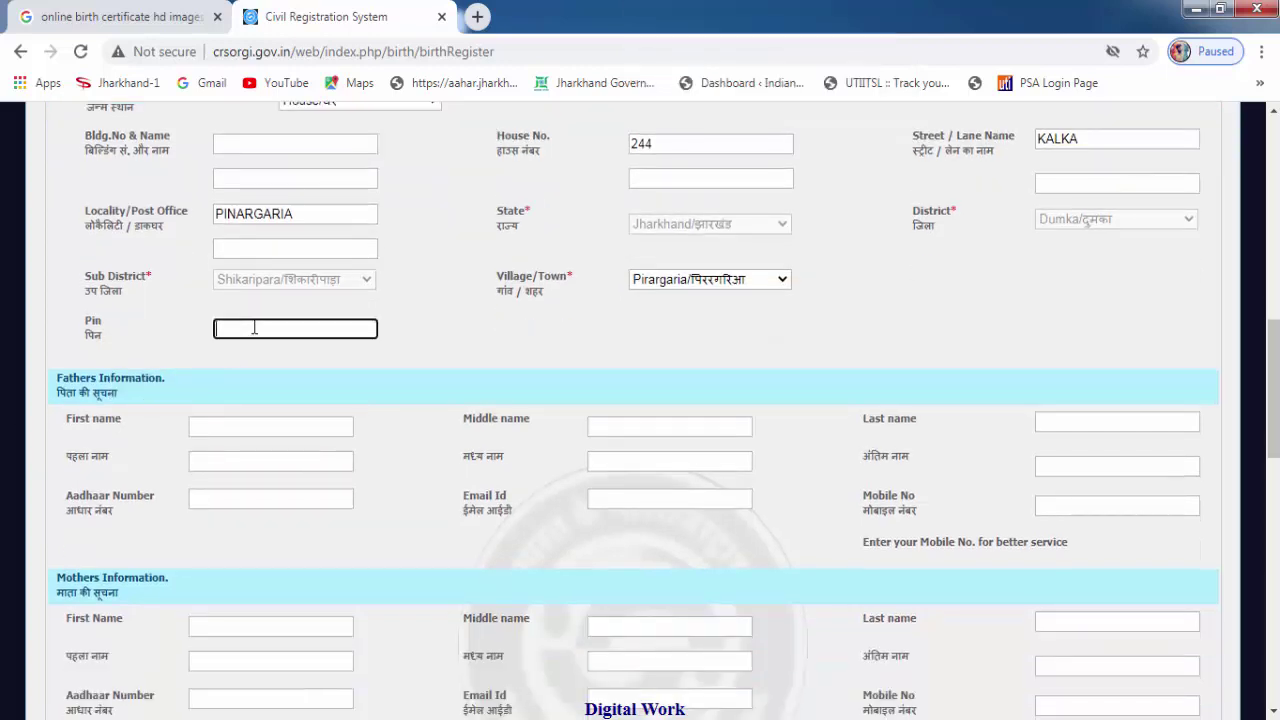
pyautogui.write('816103')
pyautogui.press('Tab')
pyautogui.scroll(-2, 254, 328)
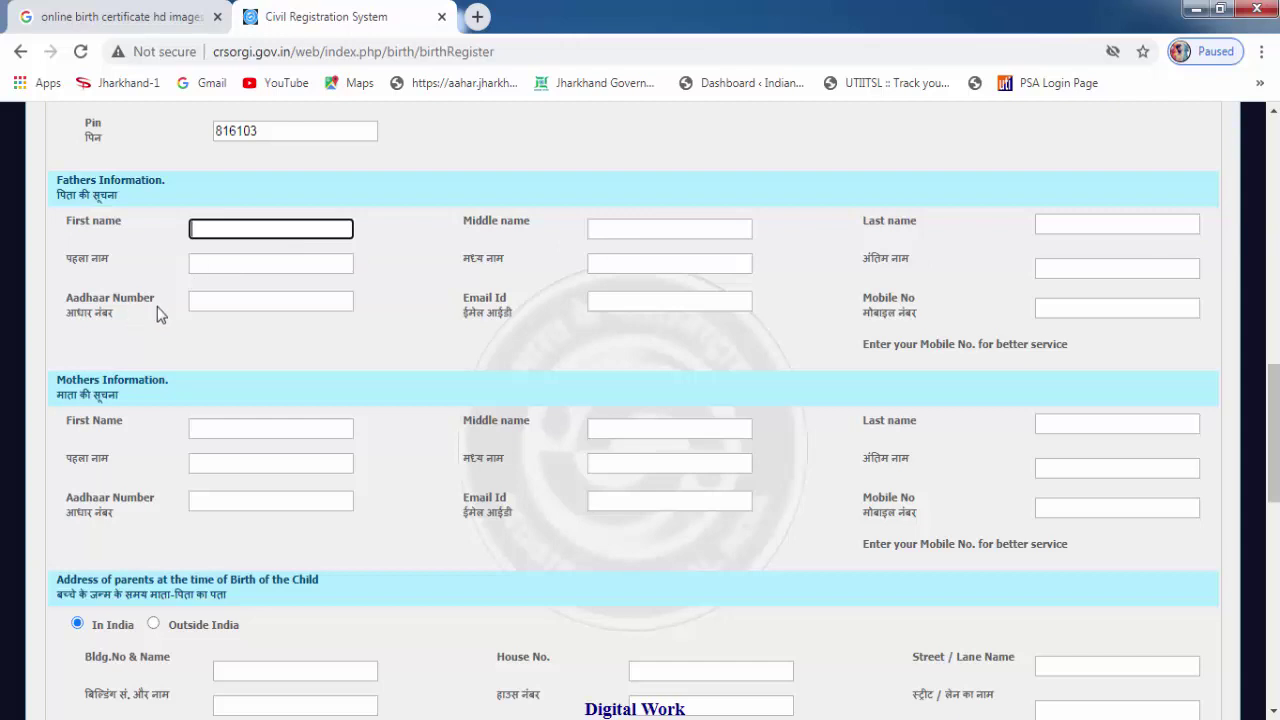
pyautogui.click(218, 305)
pyautogui.click(662, 306)
pyautogui.click(1097, 310)
pyautogui.scroll(-1, 305, 398)
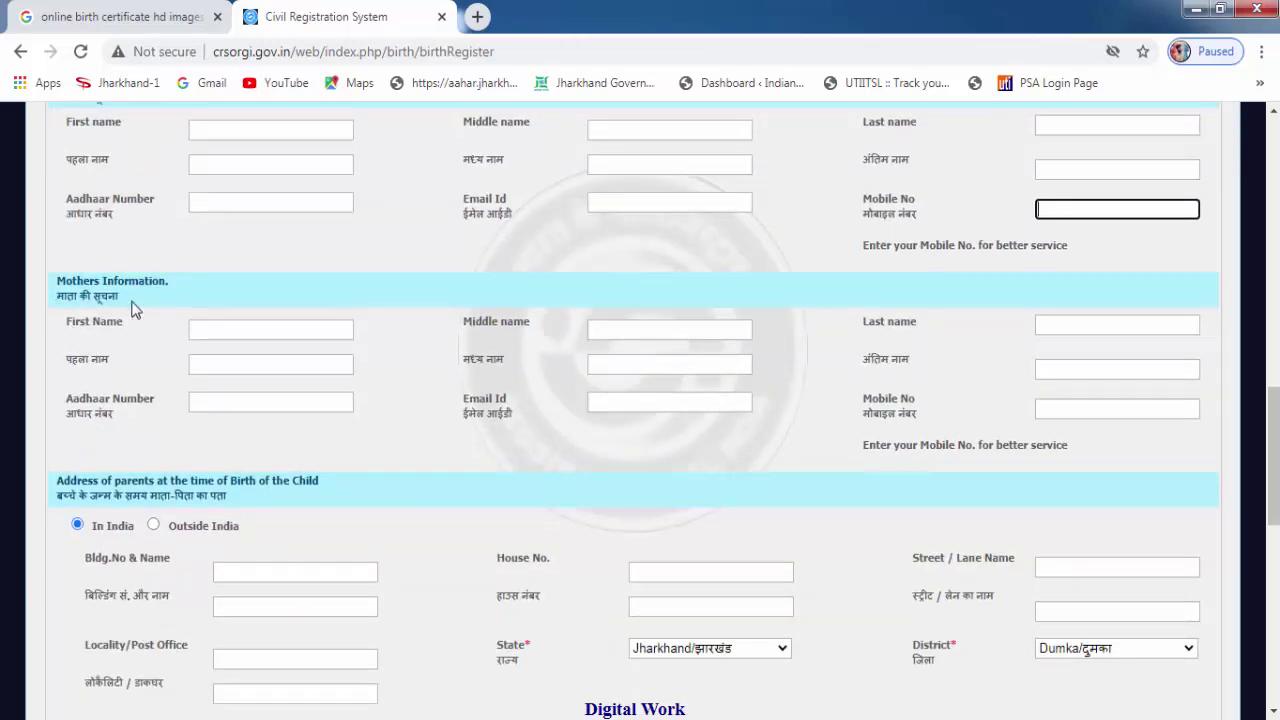
pyautogui.click(236, 336)
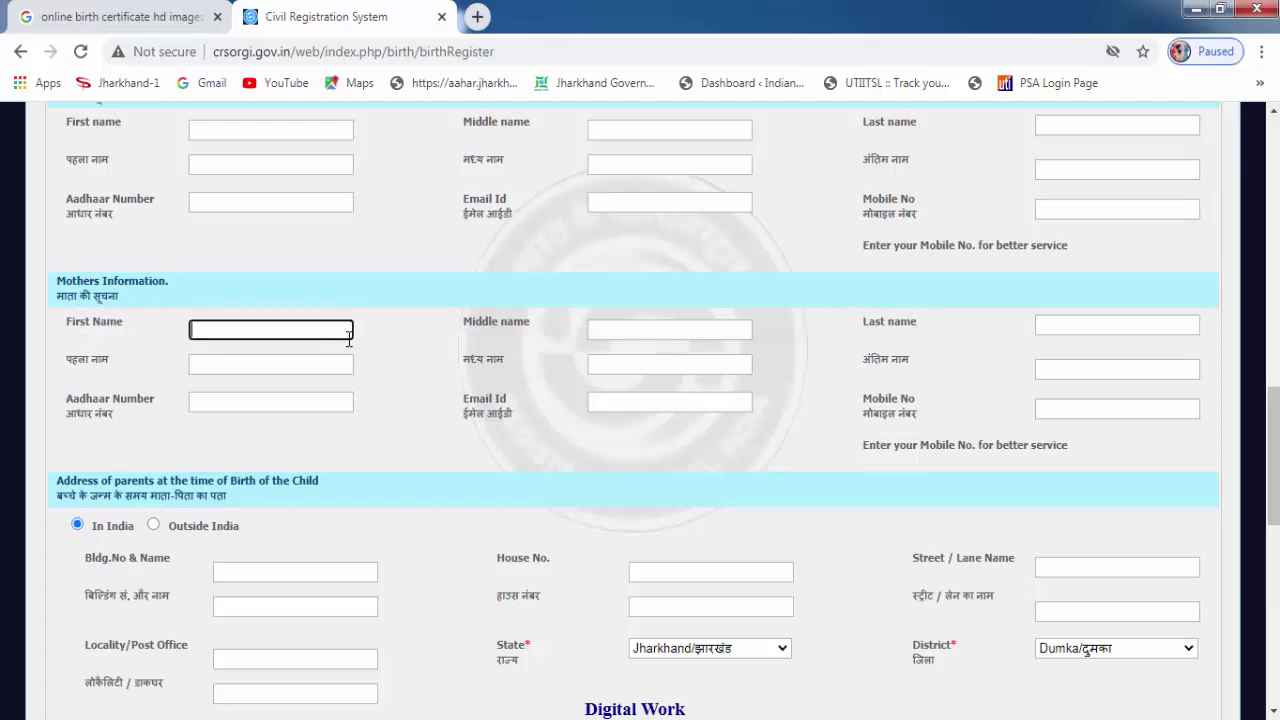
pyautogui.click(692, 328)
pyautogui.click(1134, 328)
pyautogui.click(236, 400)
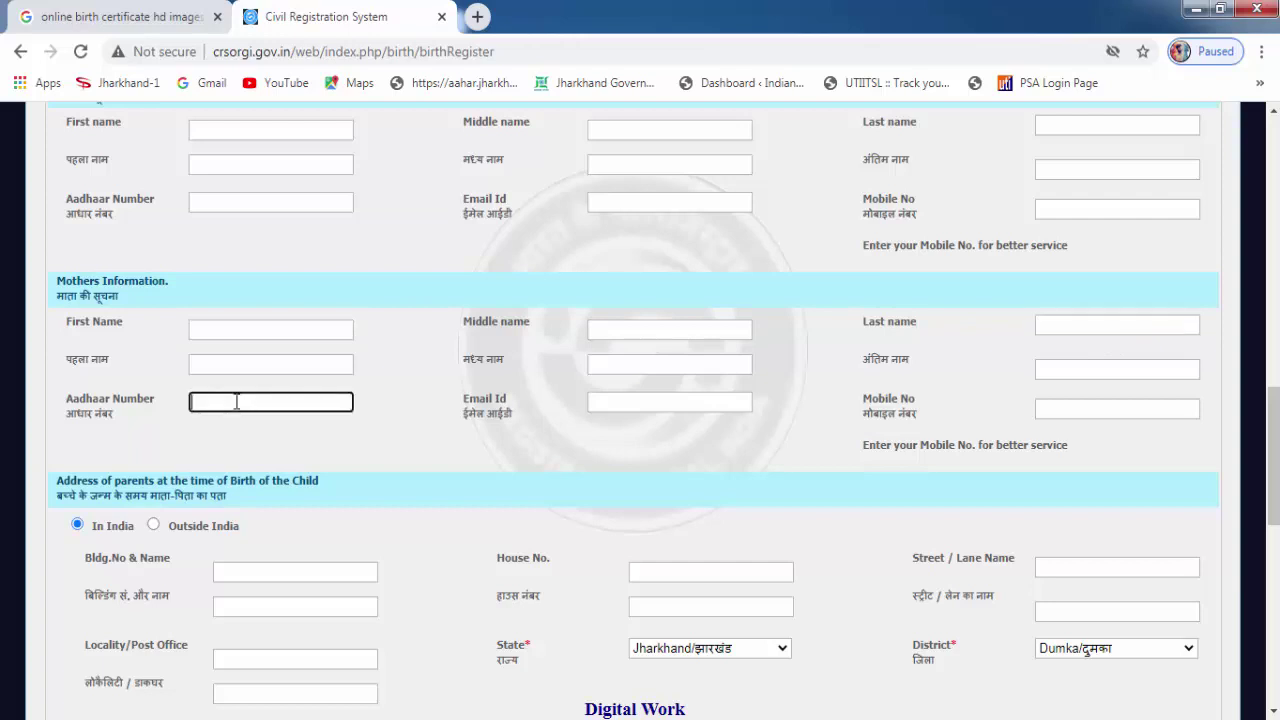
pyautogui.click(646, 403)
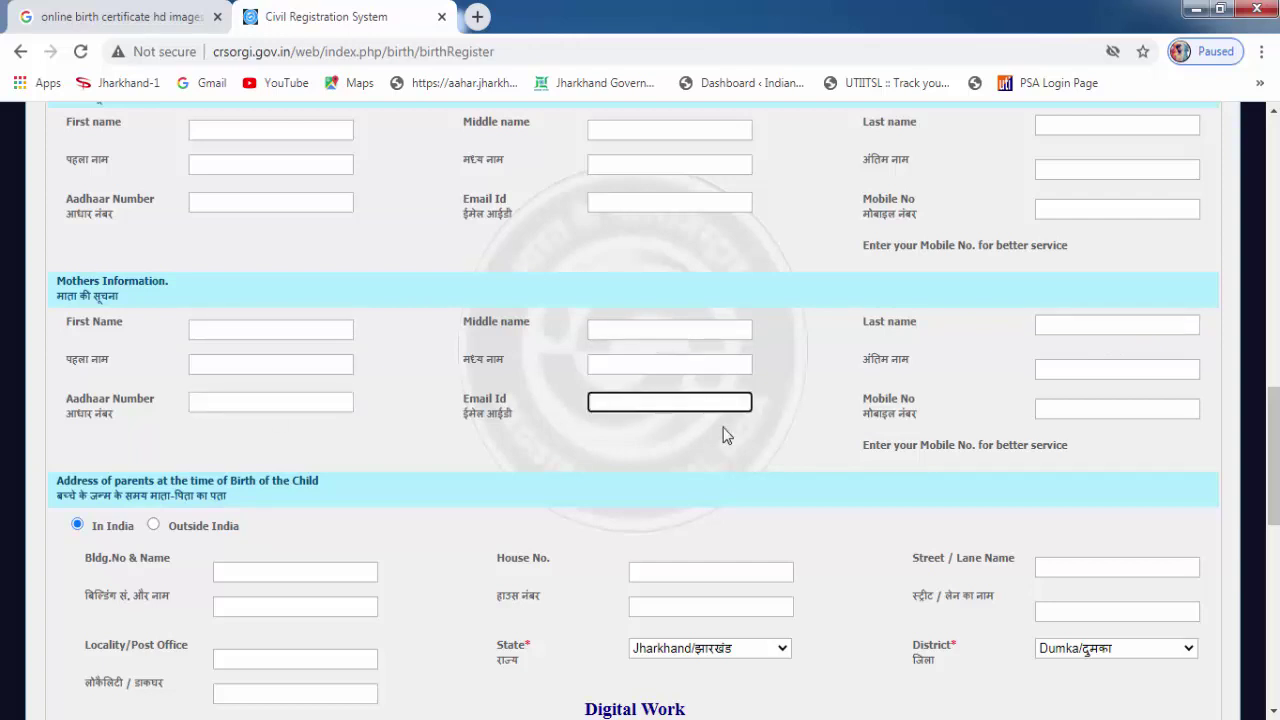
pyautogui.click(1112, 410)
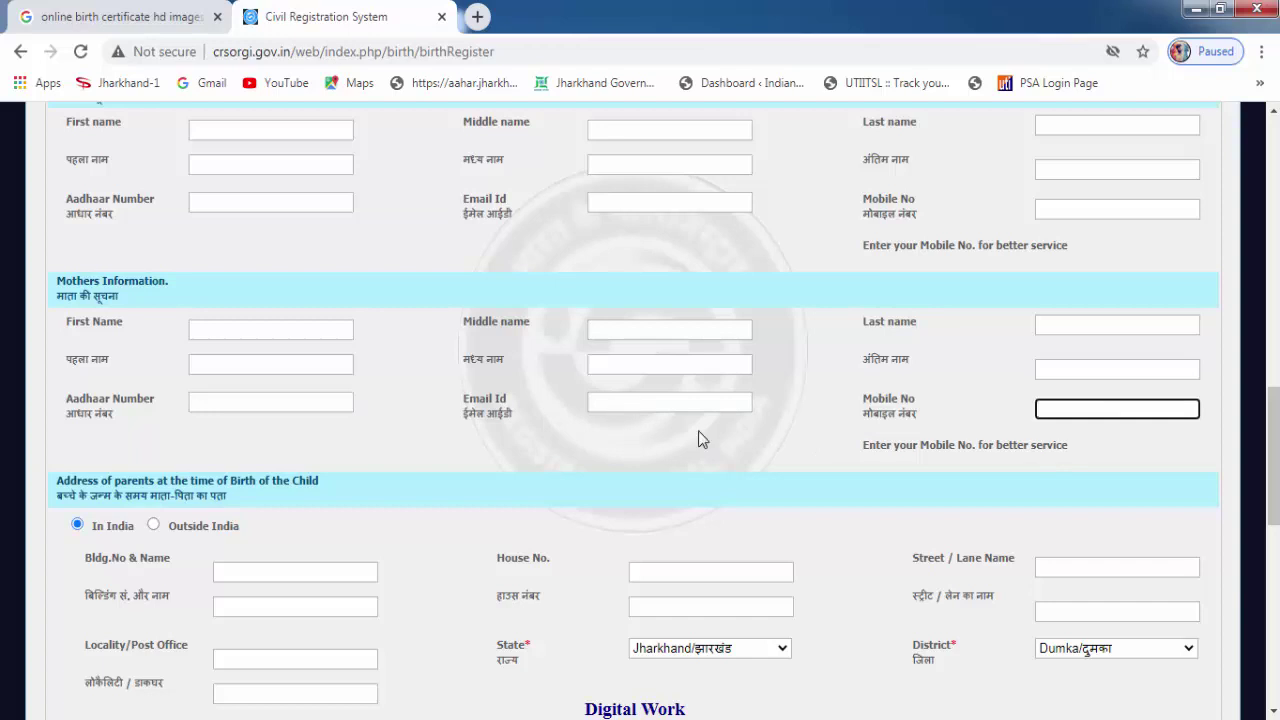
pyautogui.click(1101, 431)
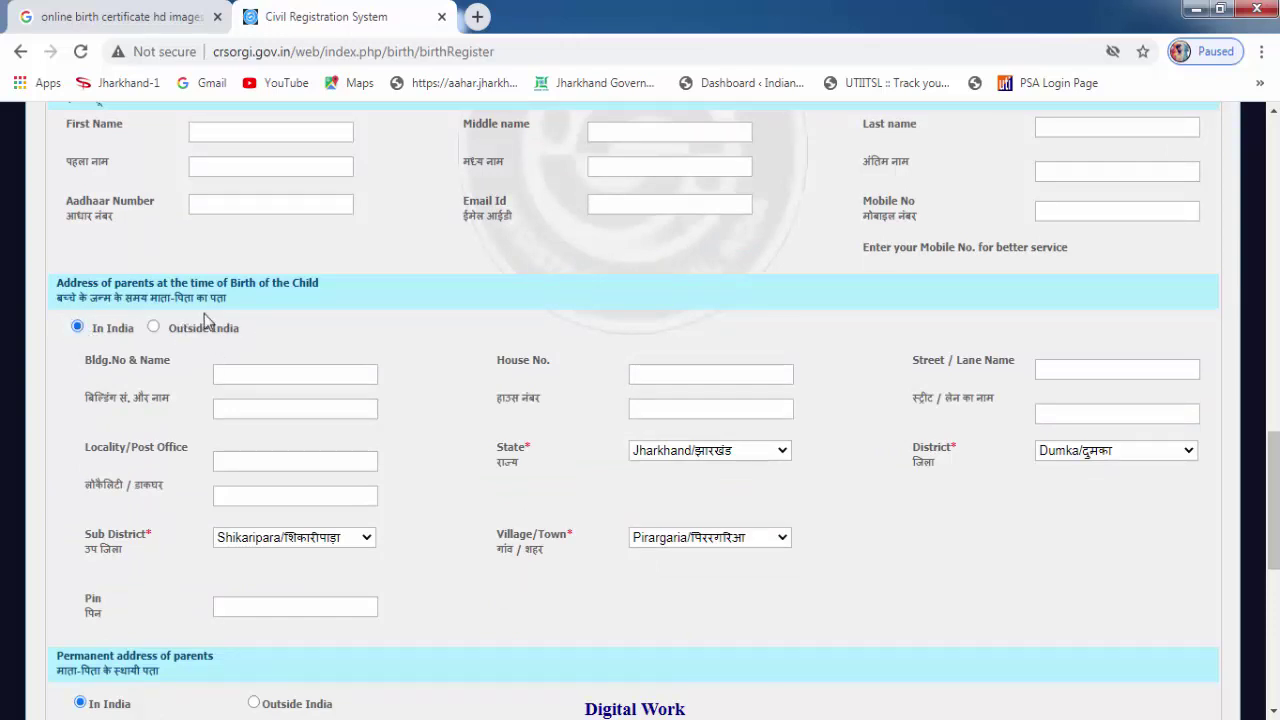
# Fill the parents' birth-time address, keeping state Jharkhand and district Dumka, and review the sub-district.
pyautogui.click(238, 375)
pyautogui.click(771, 460)
pyautogui.click(1093, 458)
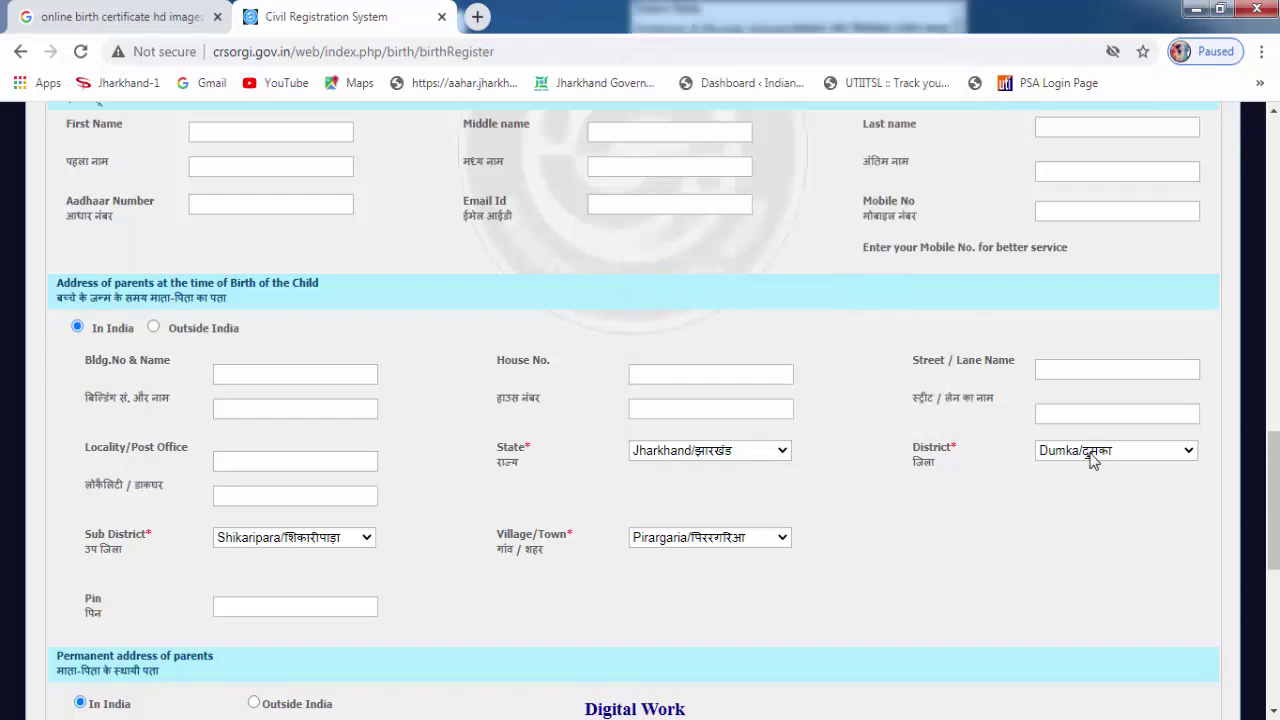
pyautogui.click(1093, 458)
pyautogui.click(252, 545)
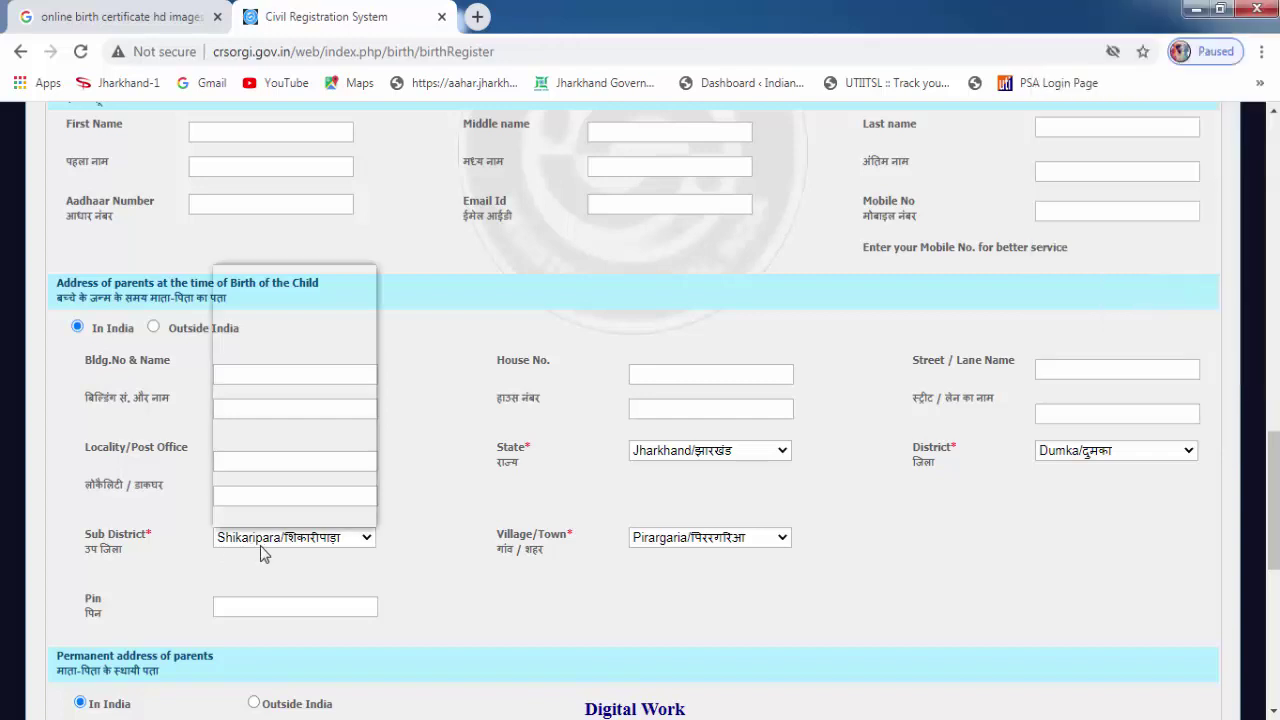
pyautogui.click(680, 545)
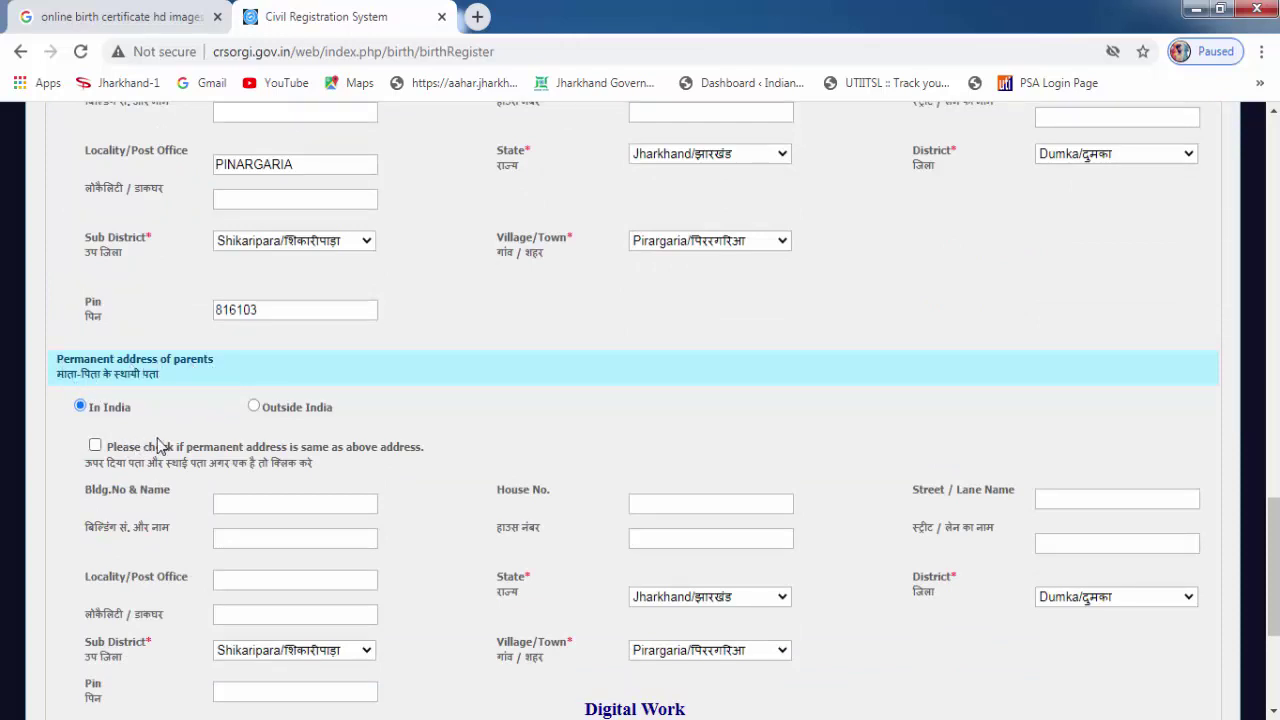
pyautogui.scroll(-1, 158, 446)
pyautogui.scroll(-1, 160, 445)
pyautogui.scroll(4, 674, 300)
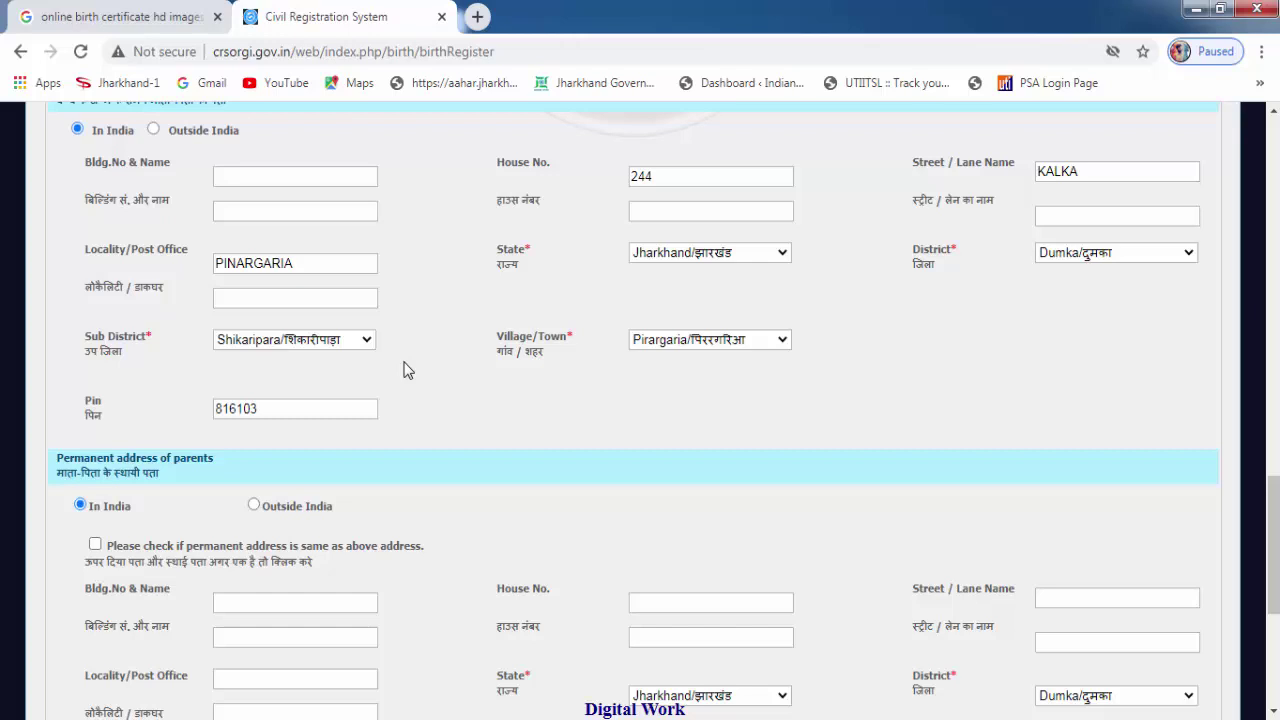
# Copy the birth-time address to the permanent address, and the permanent address to the informant's address.
pyautogui.scroll(-2, 407, 370)
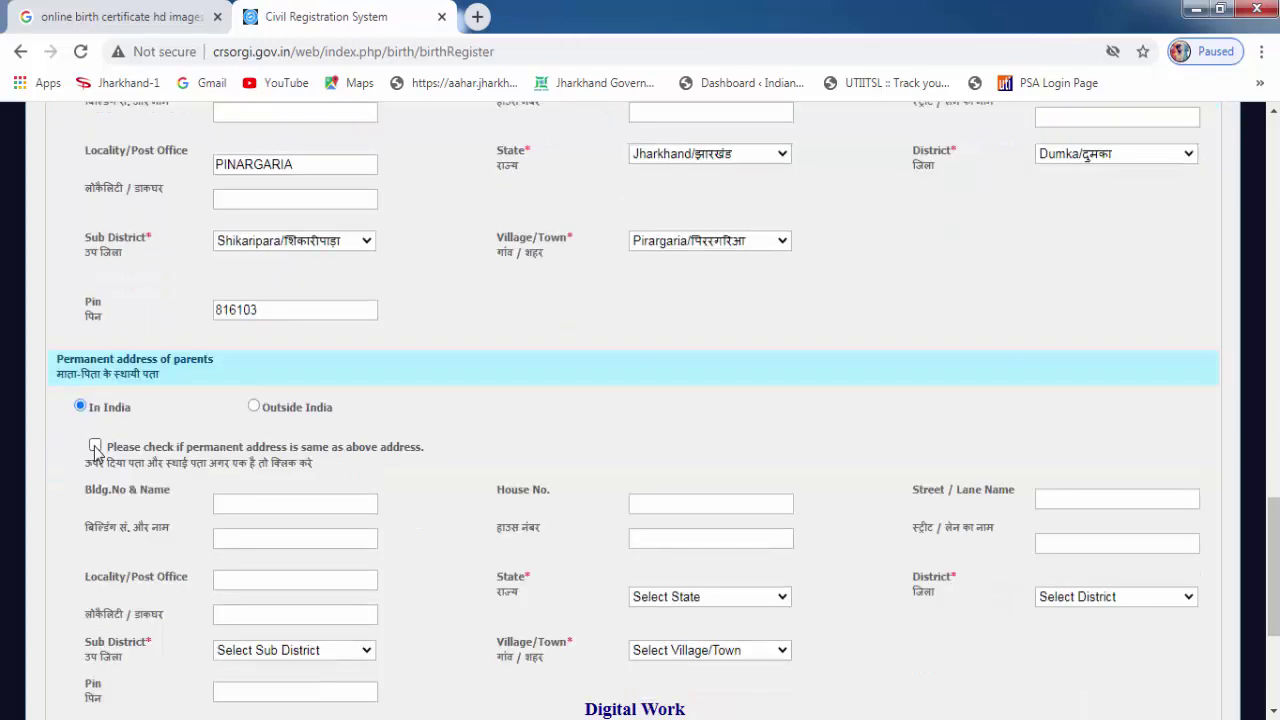
pyautogui.click(95, 446)
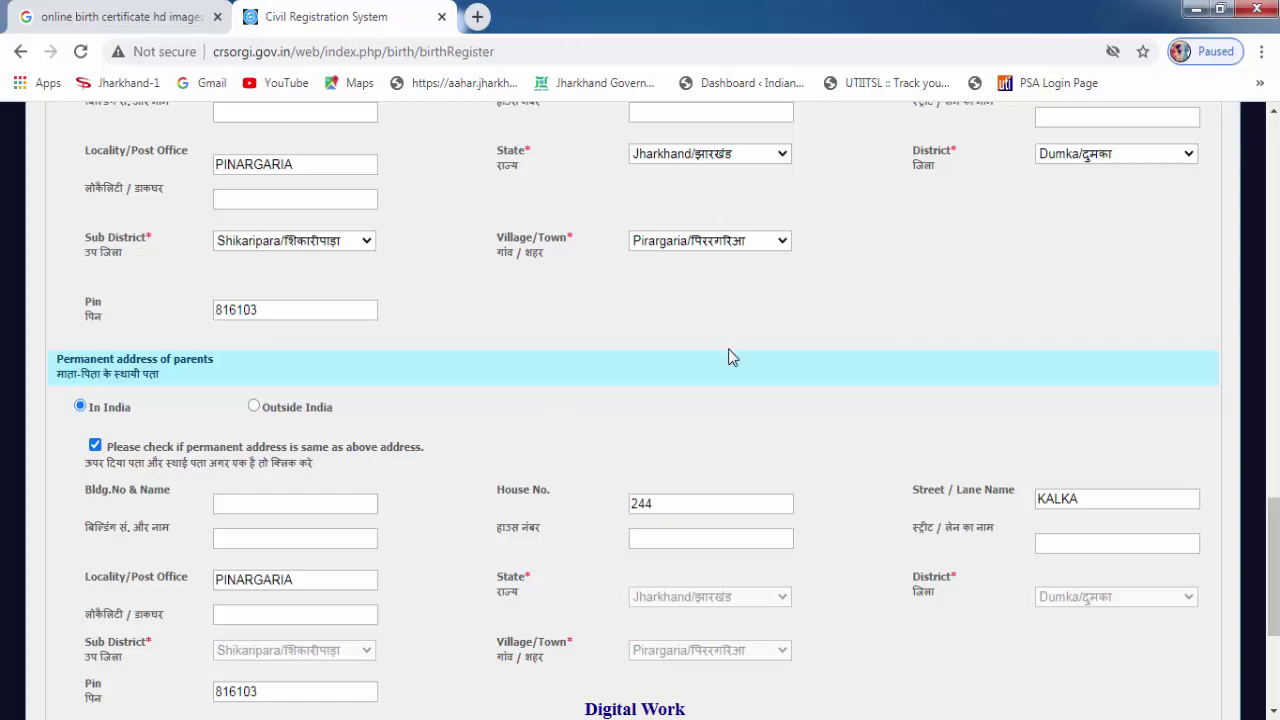
pyautogui.scroll(-2, 729, 357)
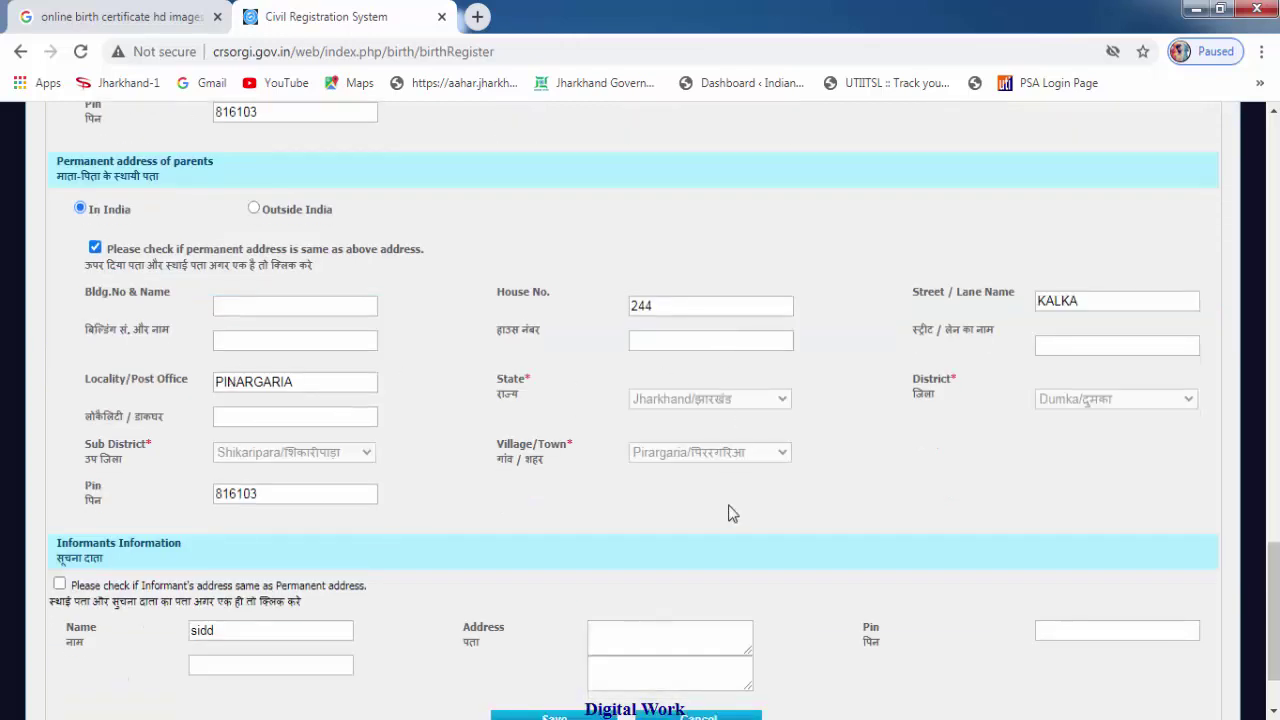
pyautogui.scroll(-2, 729, 513)
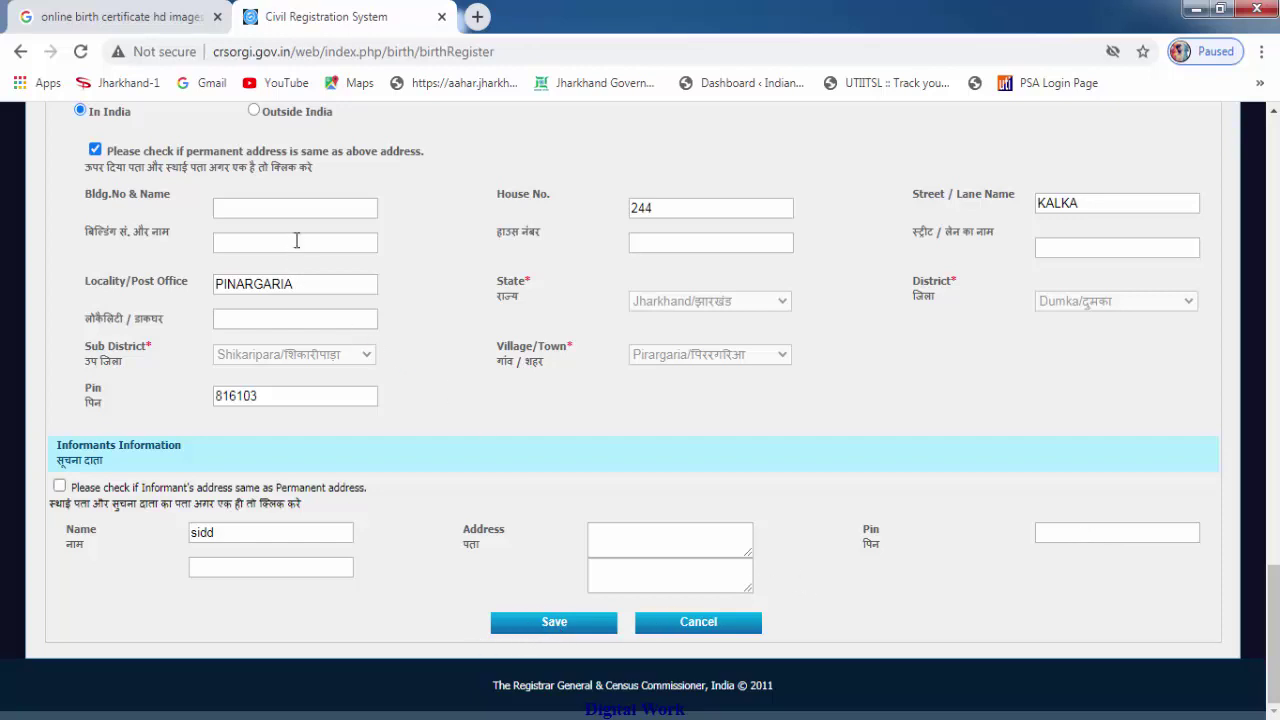
pyautogui.click(59, 487)
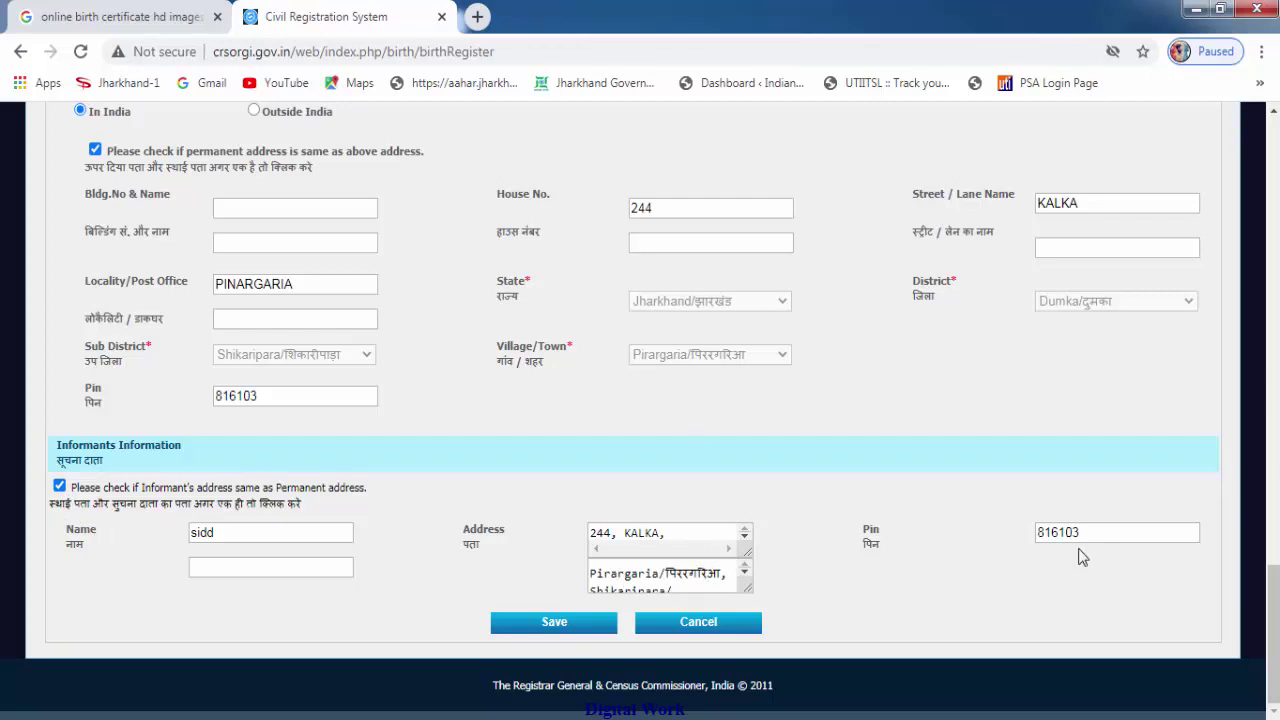
# Save step one, then set religion Hindu and father's education Secondary/Matric Class X.
pyautogui.click(554, 624)
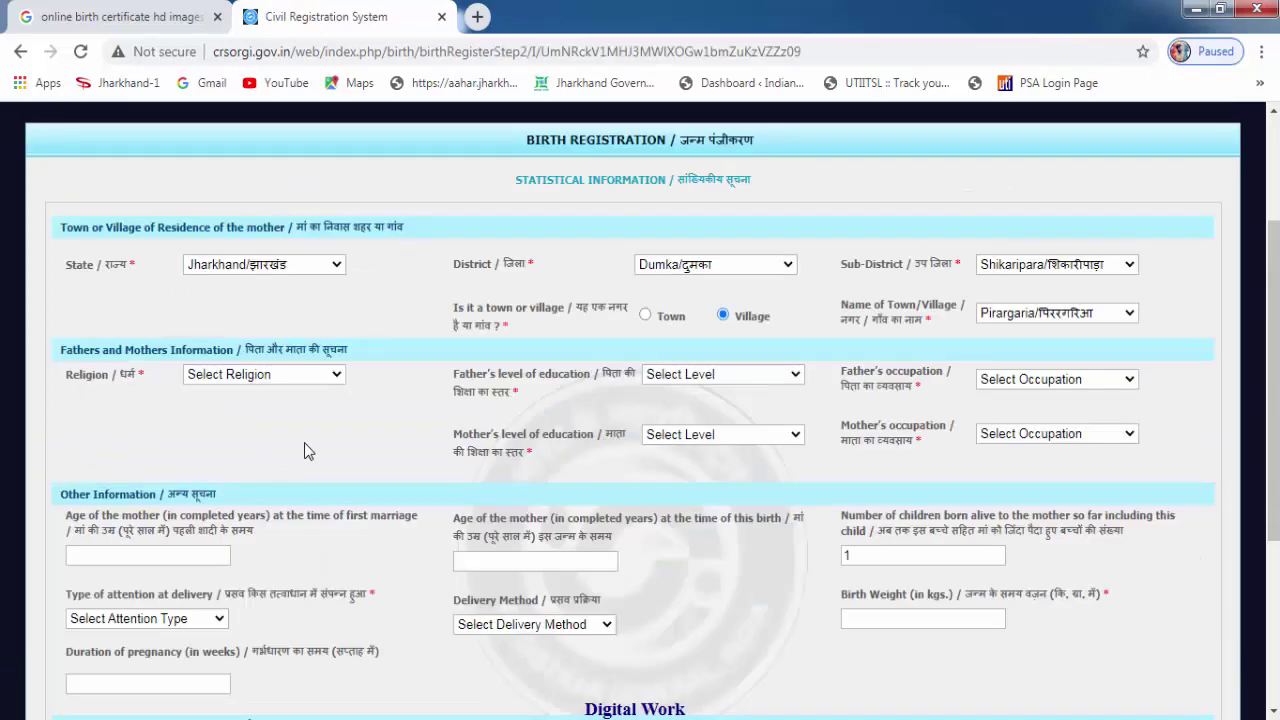
pyautogui.click(272, 384)
pyautogui.click(240, 410)
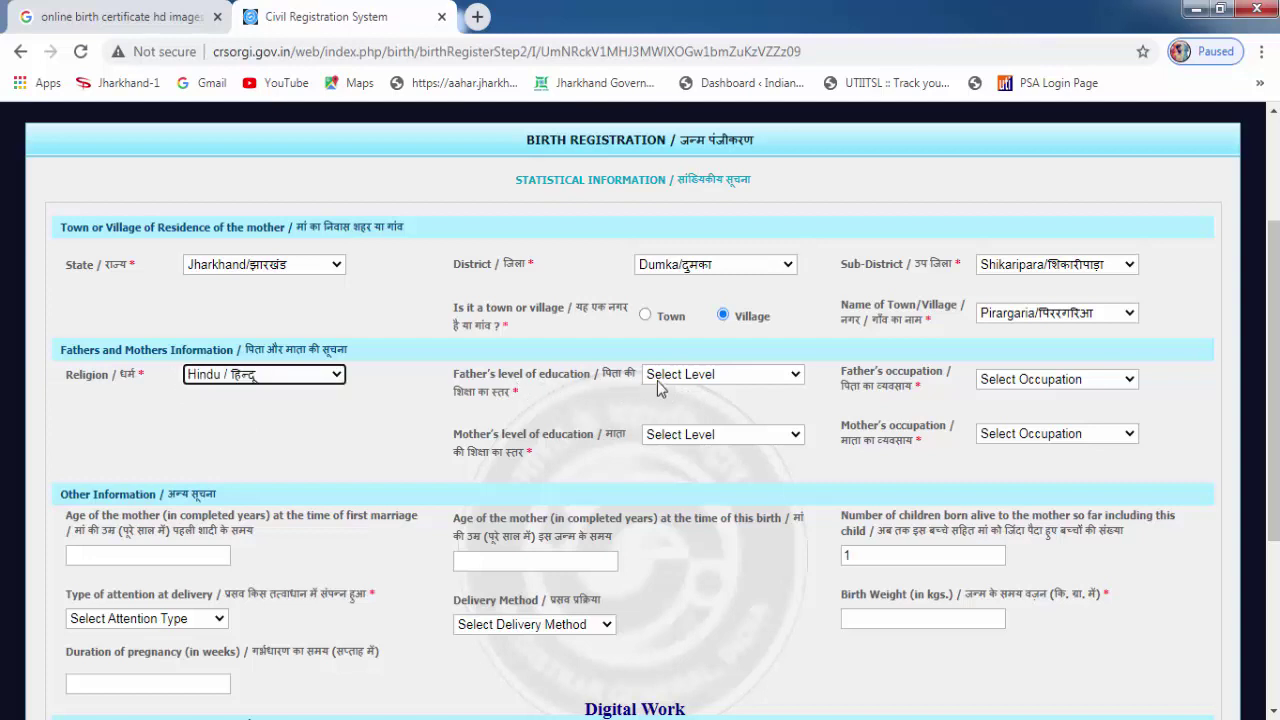
pyautogui.click(670, 378)
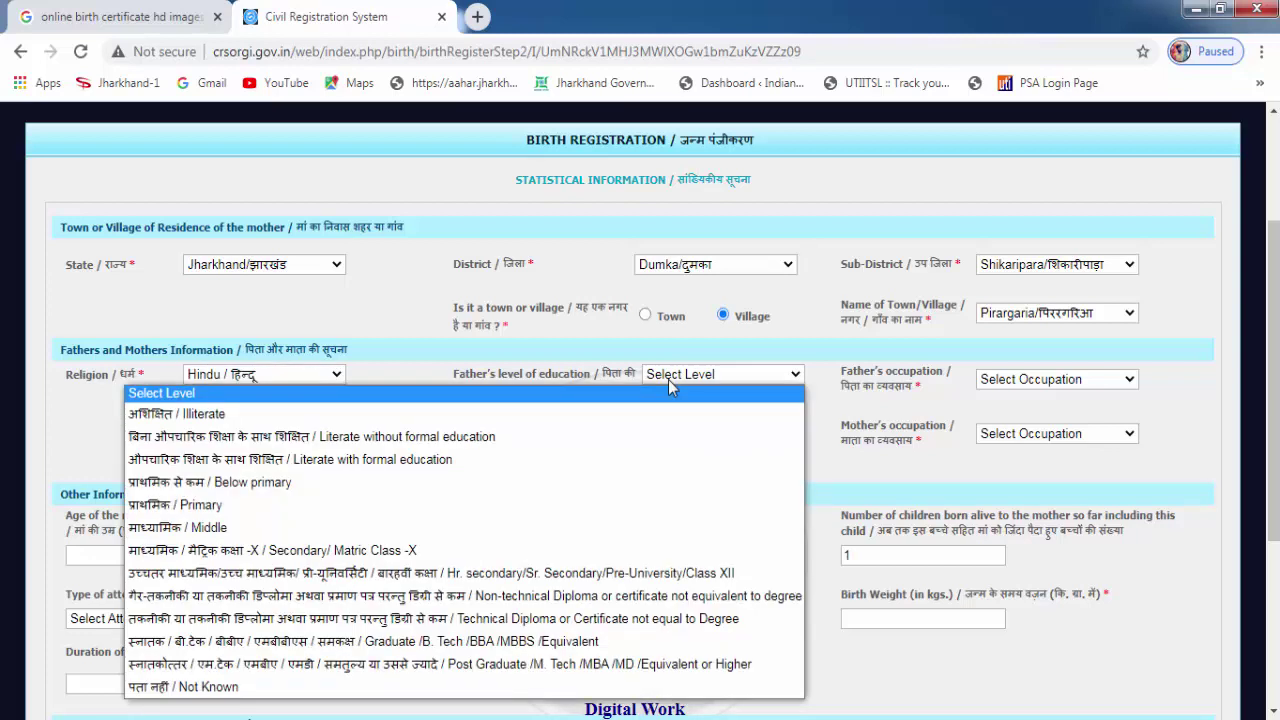
pyautogui.click(270, 550)
# Set the father's occupation to Professional and the mother's education to Middle.
pyautogui.click(1068, 383)
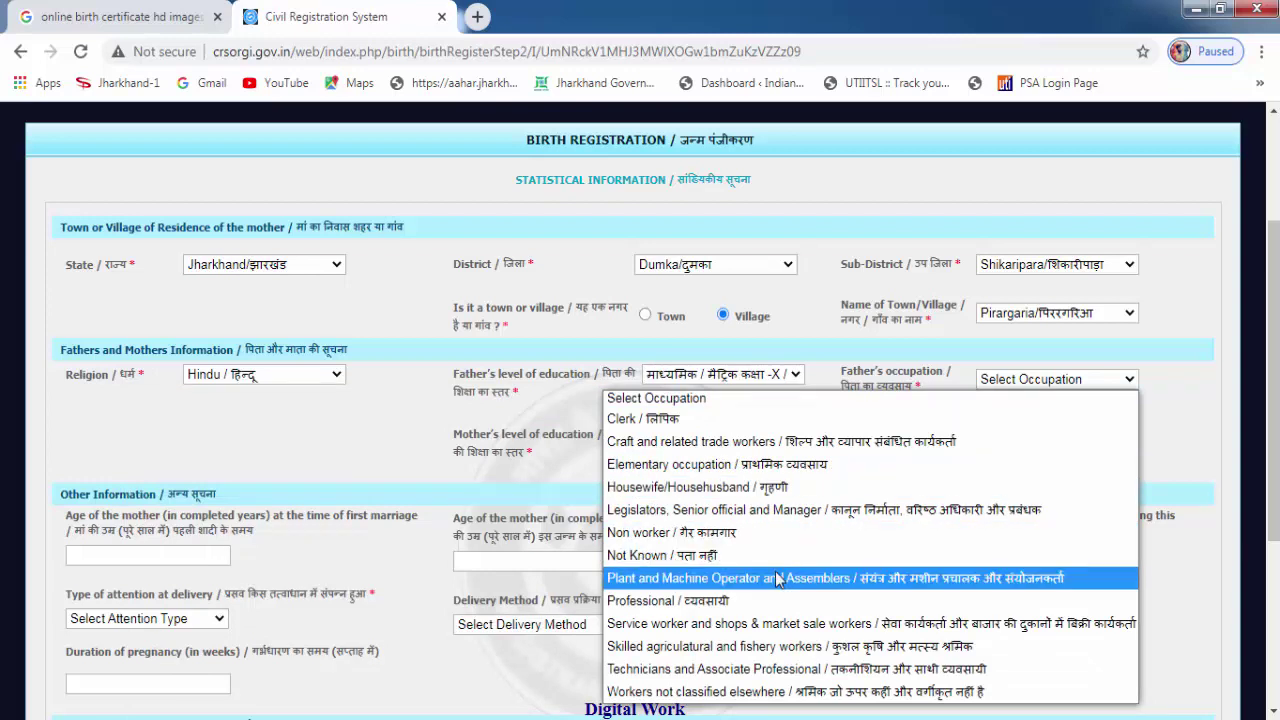
pyautogui.click(760, 600)
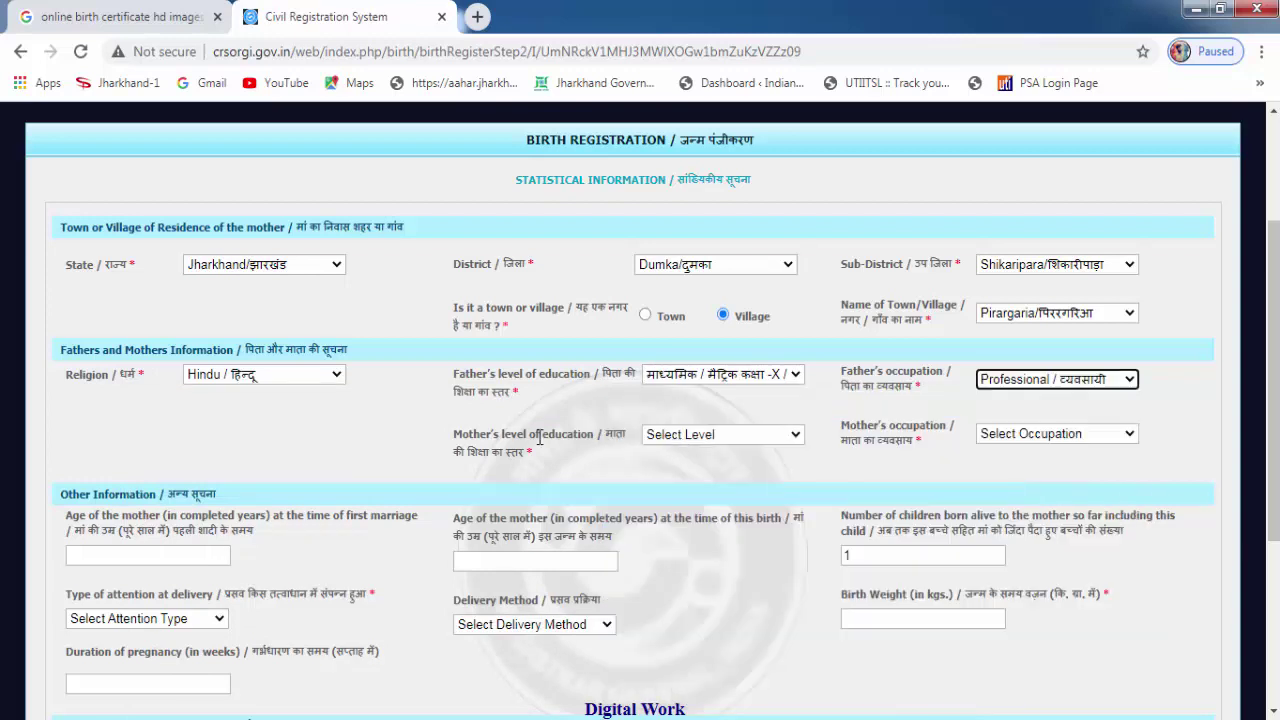
pyautogui.click(710, 438)
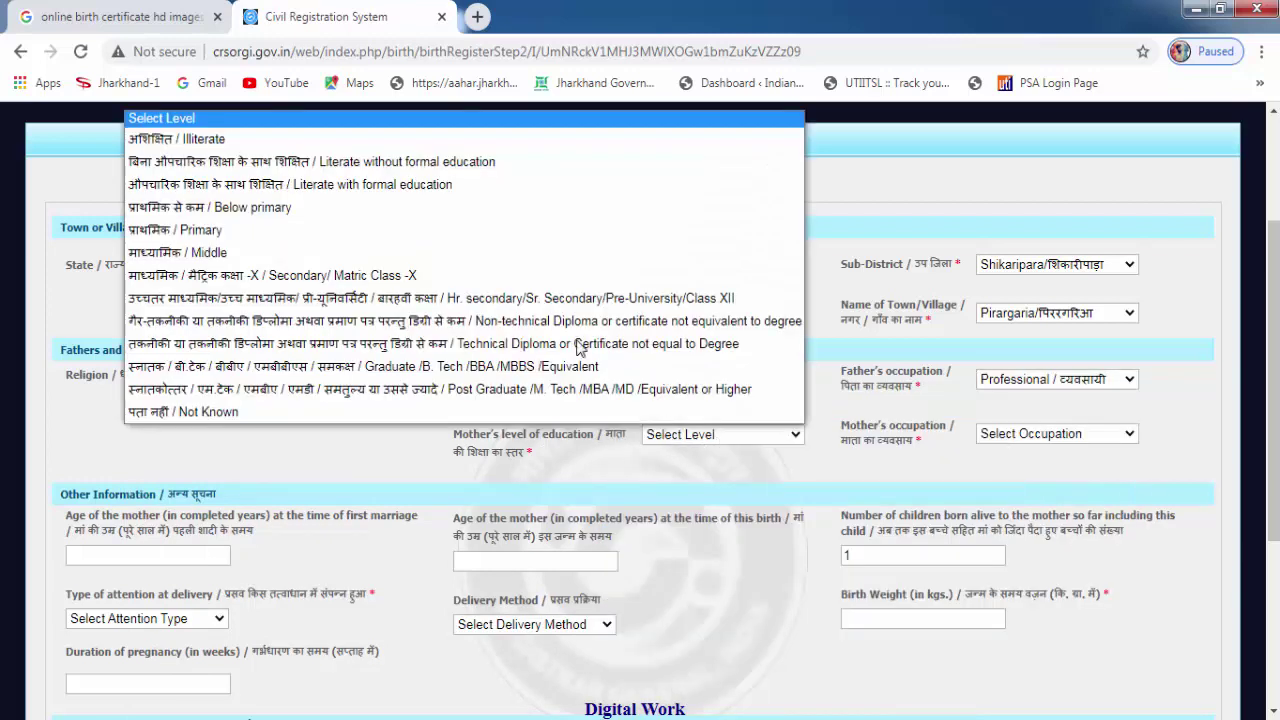
pyautogui.click(192, 259)
pyautogui.click(1060, 438)
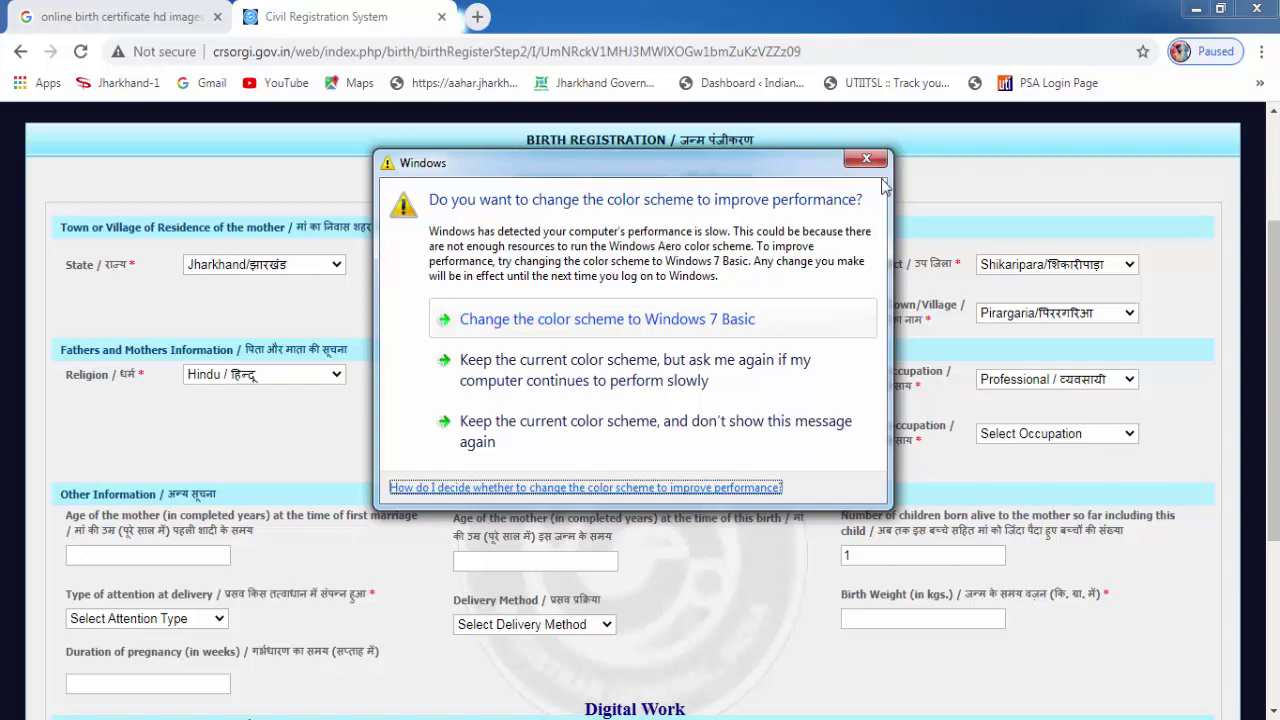
# Enter mother's age 25 at first marriage and 28 at this birth, leaving children born alive at 1.
pyautogui.click(866, 158)
pyautogui.scroll(-3, 1003, 454)
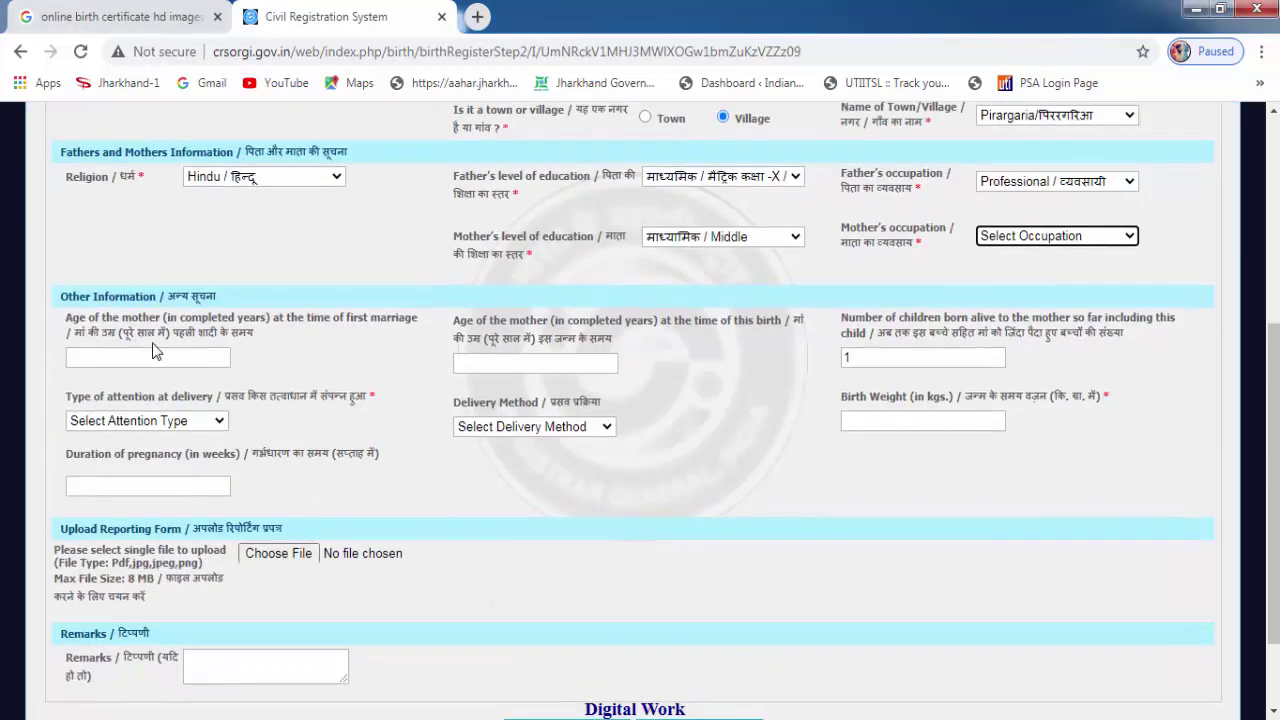
pyautogui.click(140, 356)
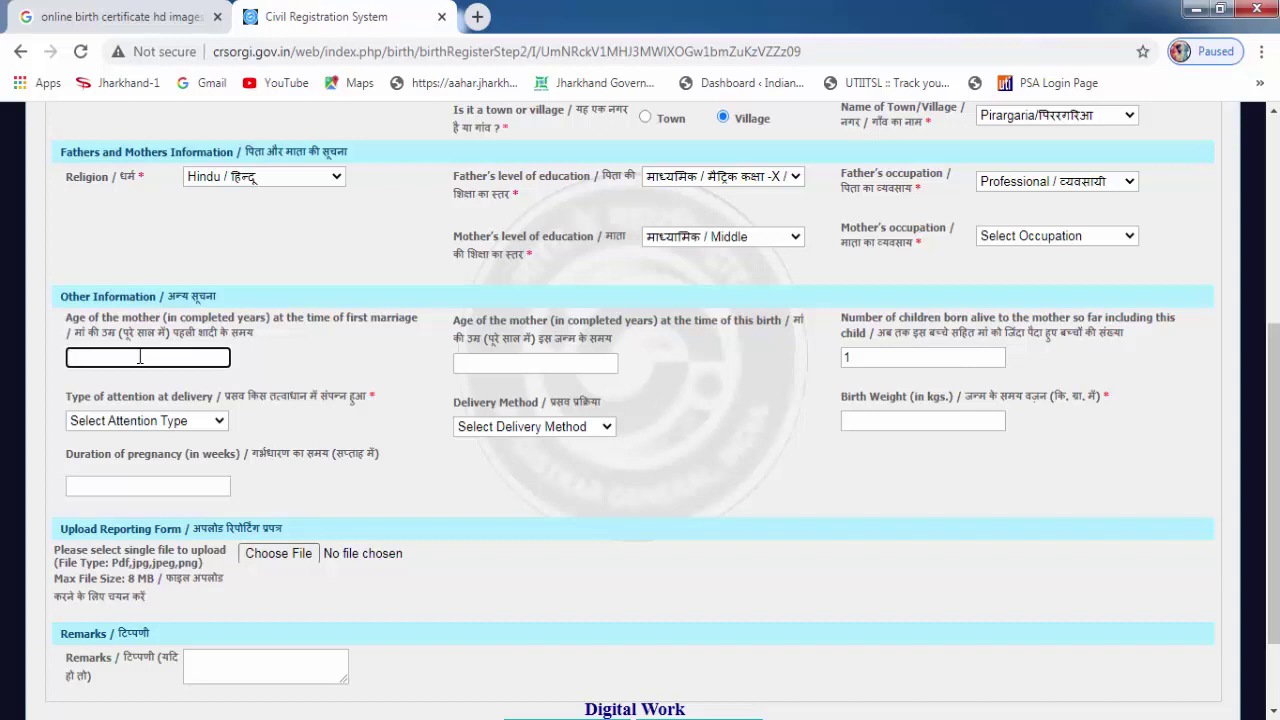
pyautogui.write('25')
pyautogui.click(505, 364)
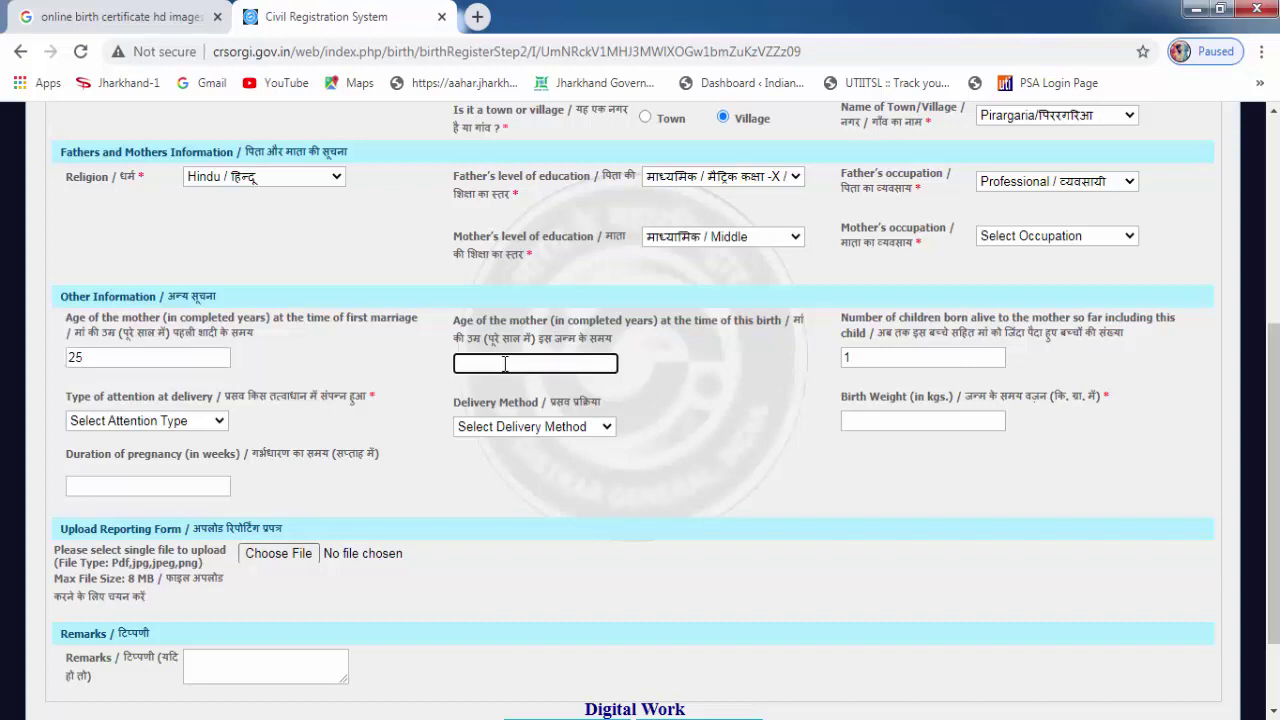
pyautogui.write('25')
pyautogui.press('BackSpace')
pyautogui.write('8')
pyautogui.click(865, 357)
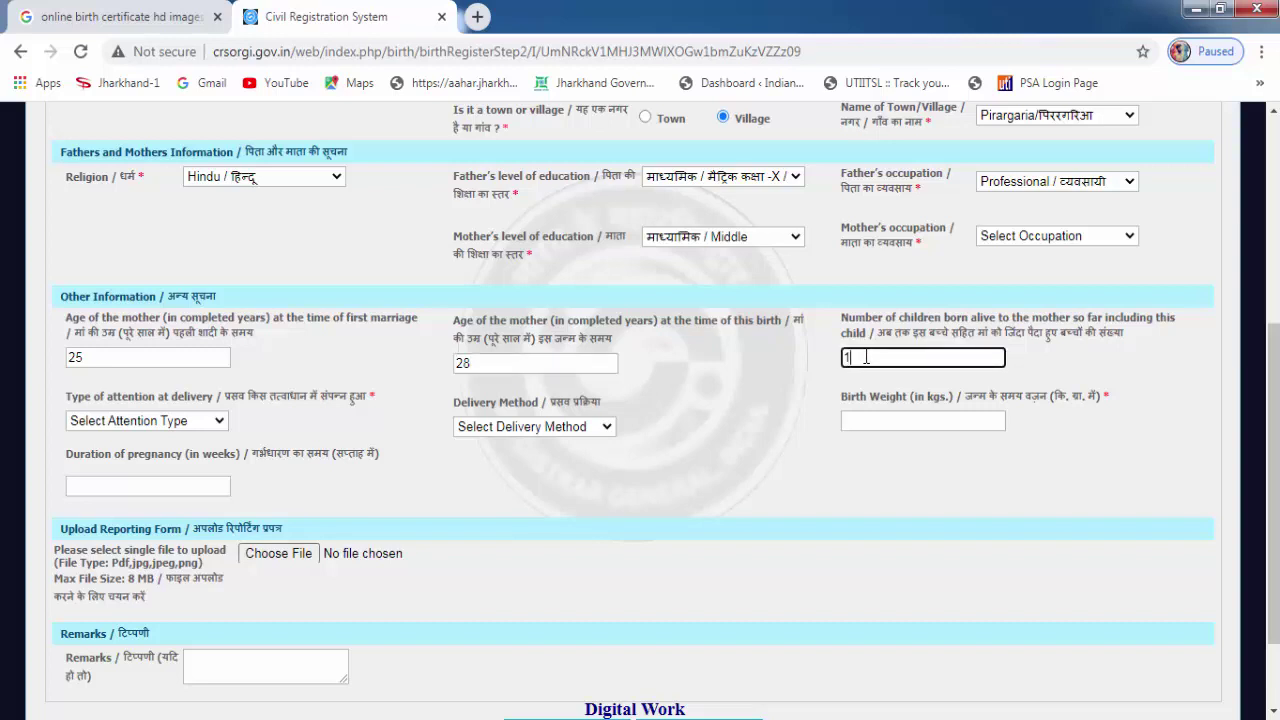
pyautogui.click(250, 418)
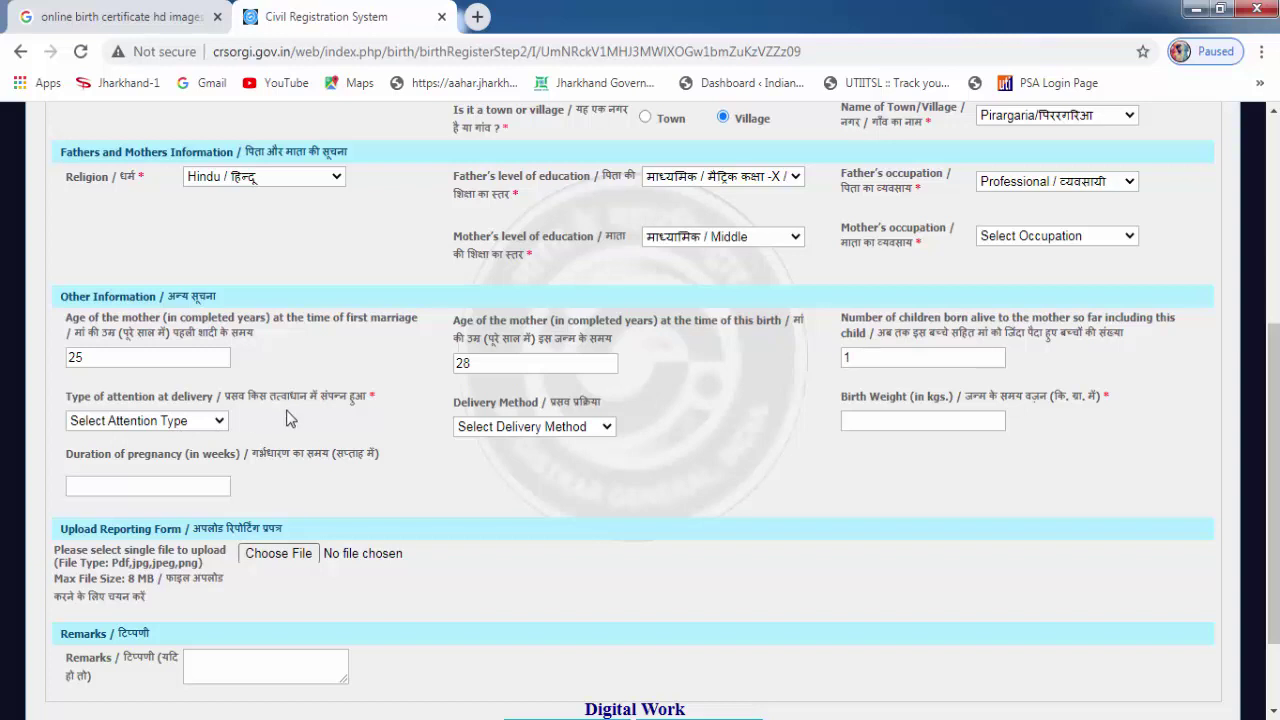
# Set delivery attention to Relatives or others, method Normal, and birth weight 5.500 kg.
pyautogui.click(147, 424)
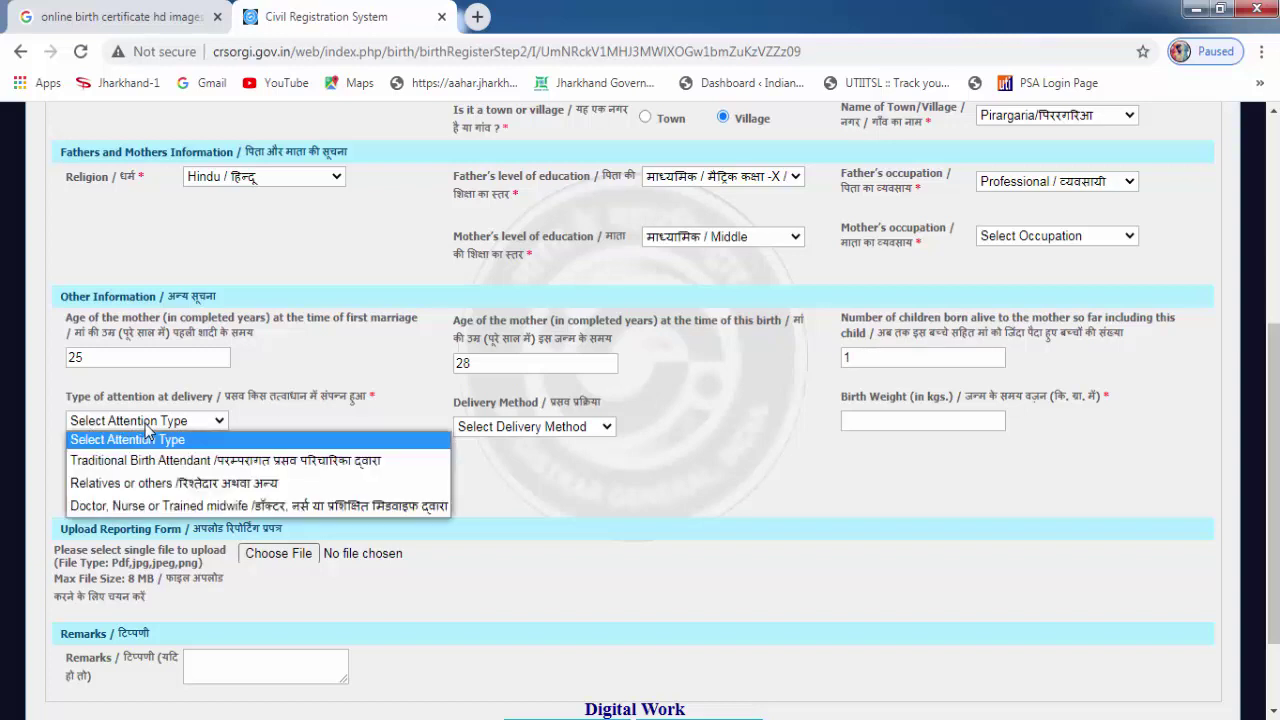
pyautogui.click(199, 486)
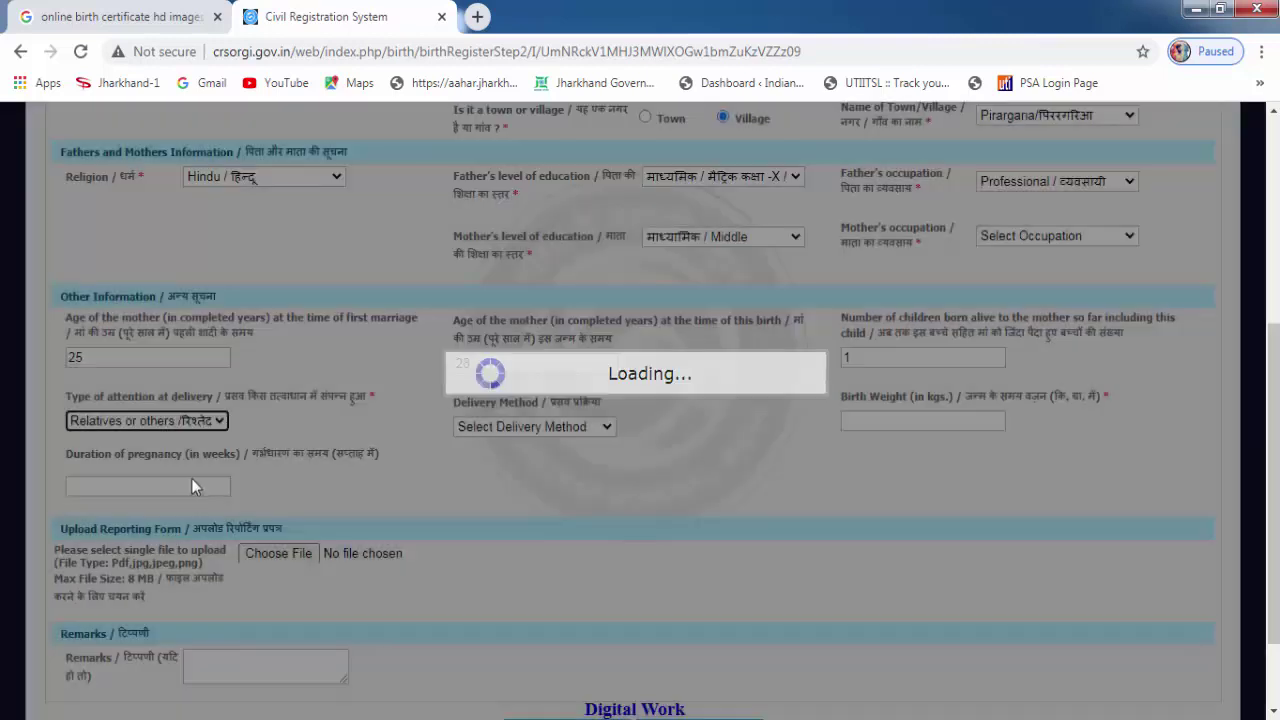
pyautogui.click(537, 427)
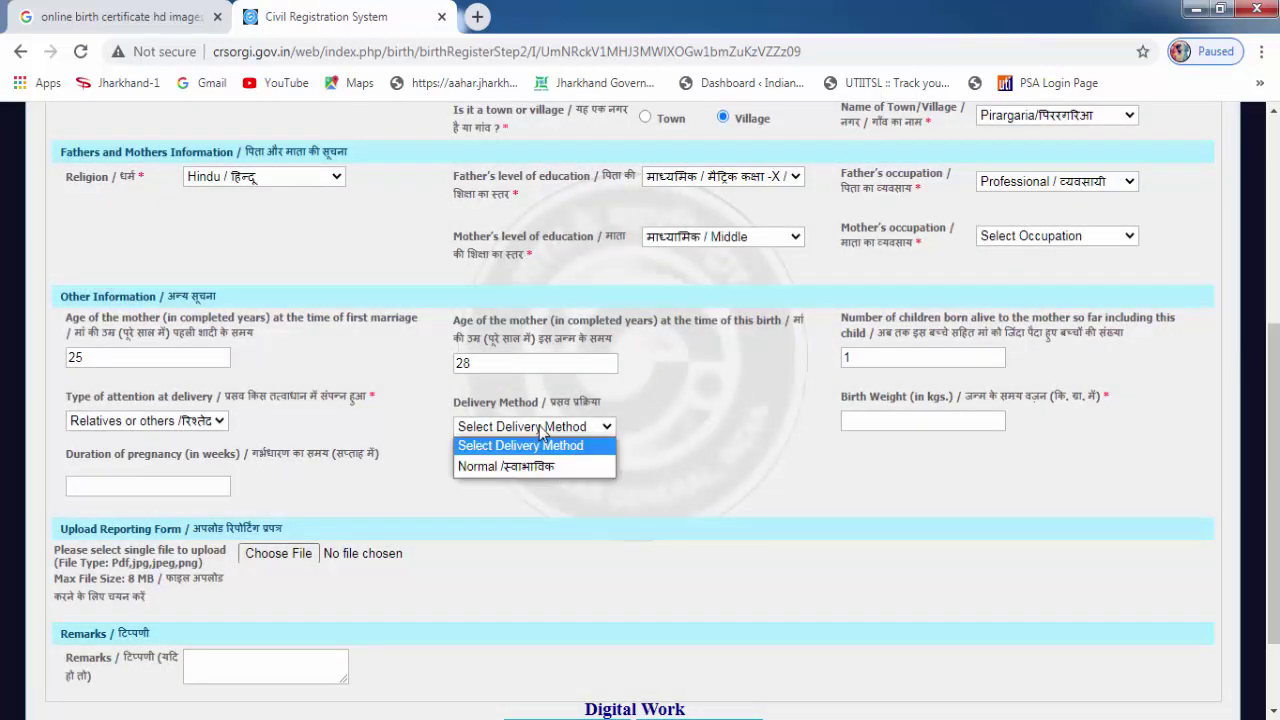
pyautogui.click(478, 465)
pyautogui.click(903, 421)
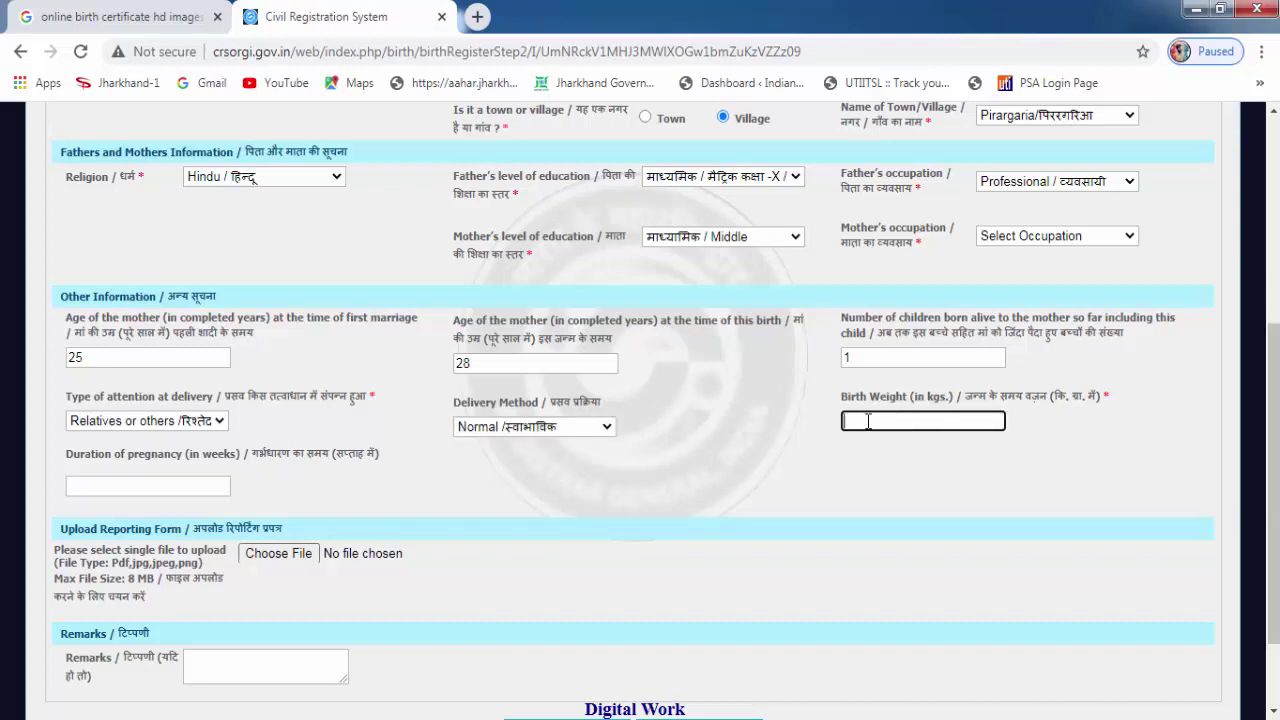
pyautogui.click(600, 425)
pyautogui.write('5.500')
pyautogui.scroll(-1, 600, 470)
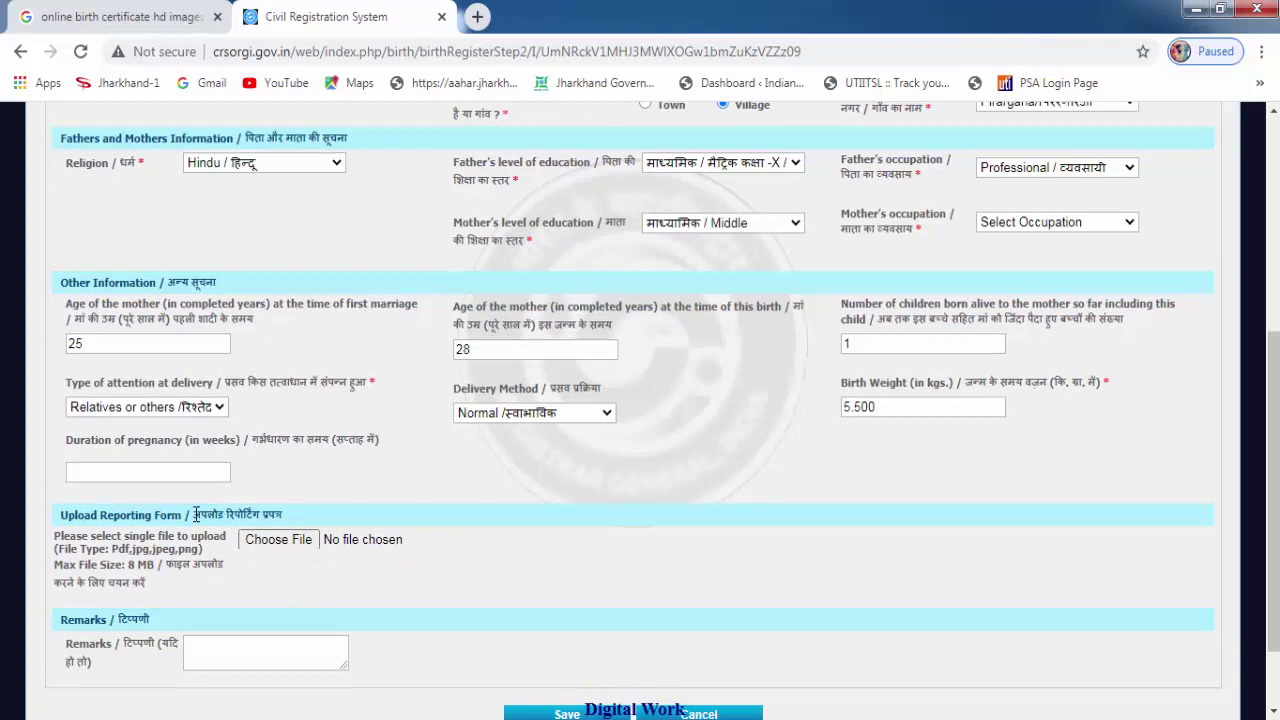
pyautogui.moveTo(195, 514); pyautogui.dragTo(290, 524)
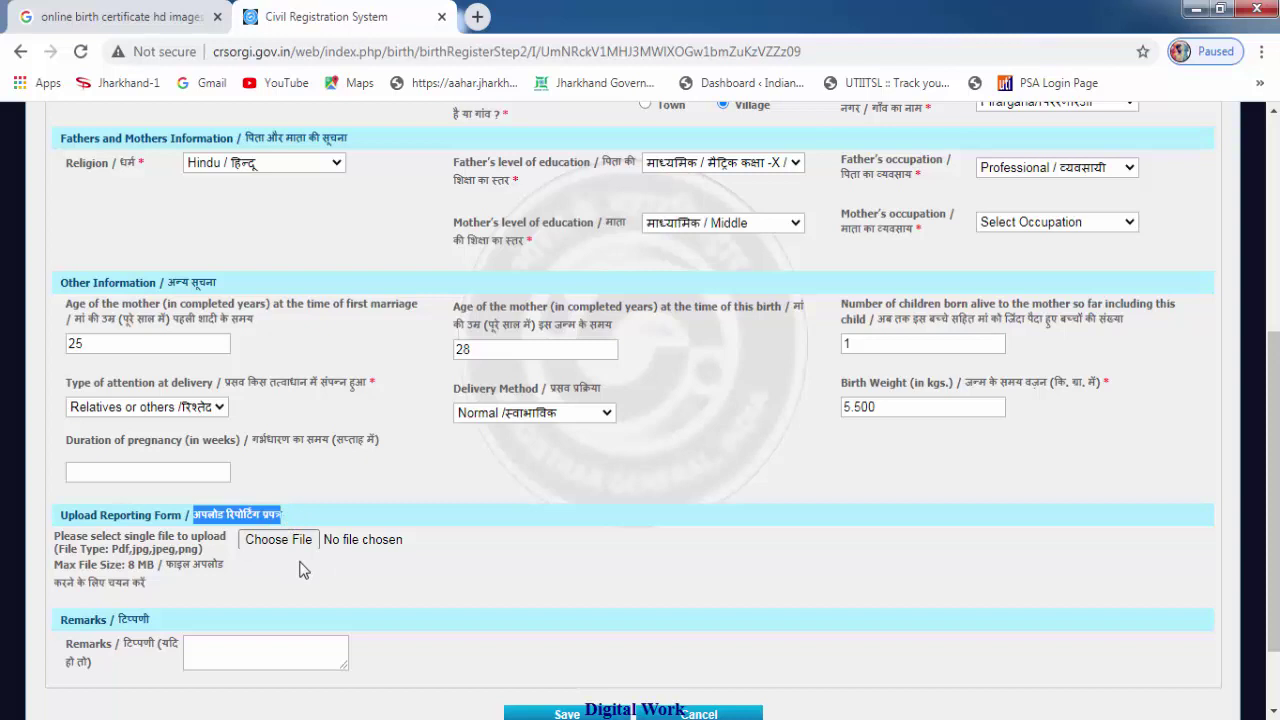
pyautogui.scroll(3, 304, 558)
pyautogui.scroll(-2, 304, 558)
pyautogui.scroll(-1, 304, 560)
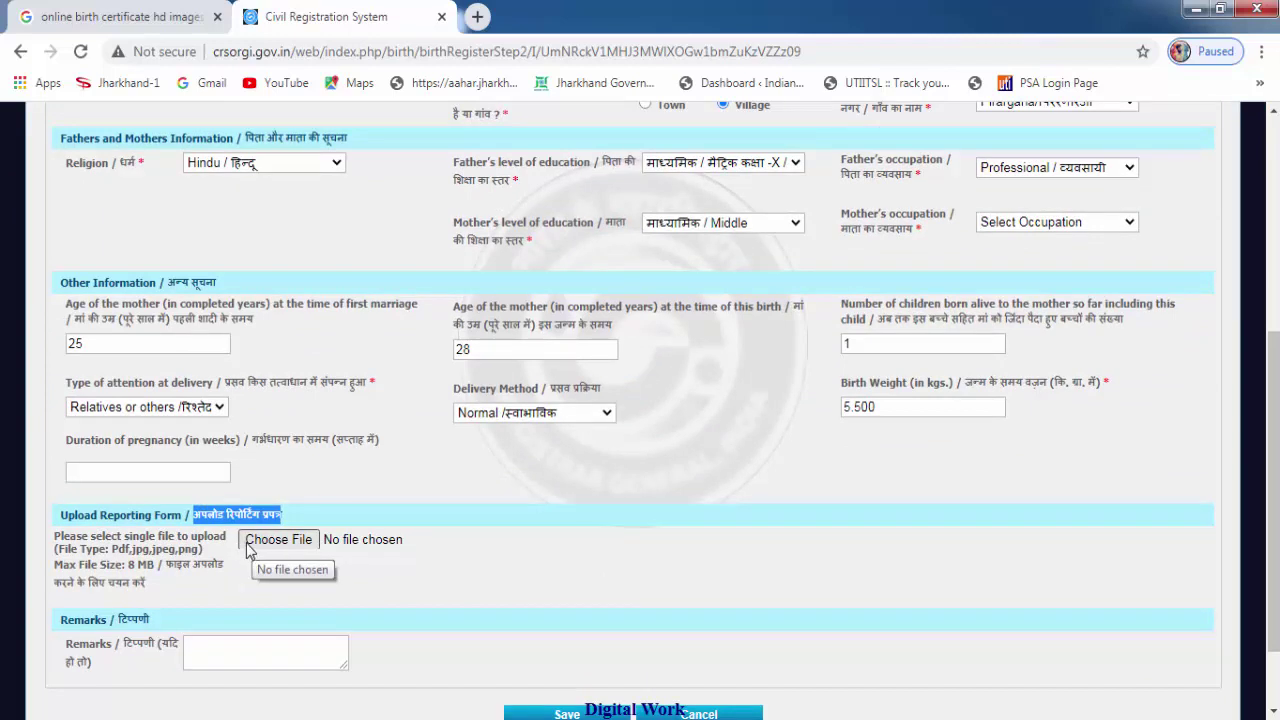
# Attach Capture.JPG as the reporting form.
pyautogui.click(283, 545)
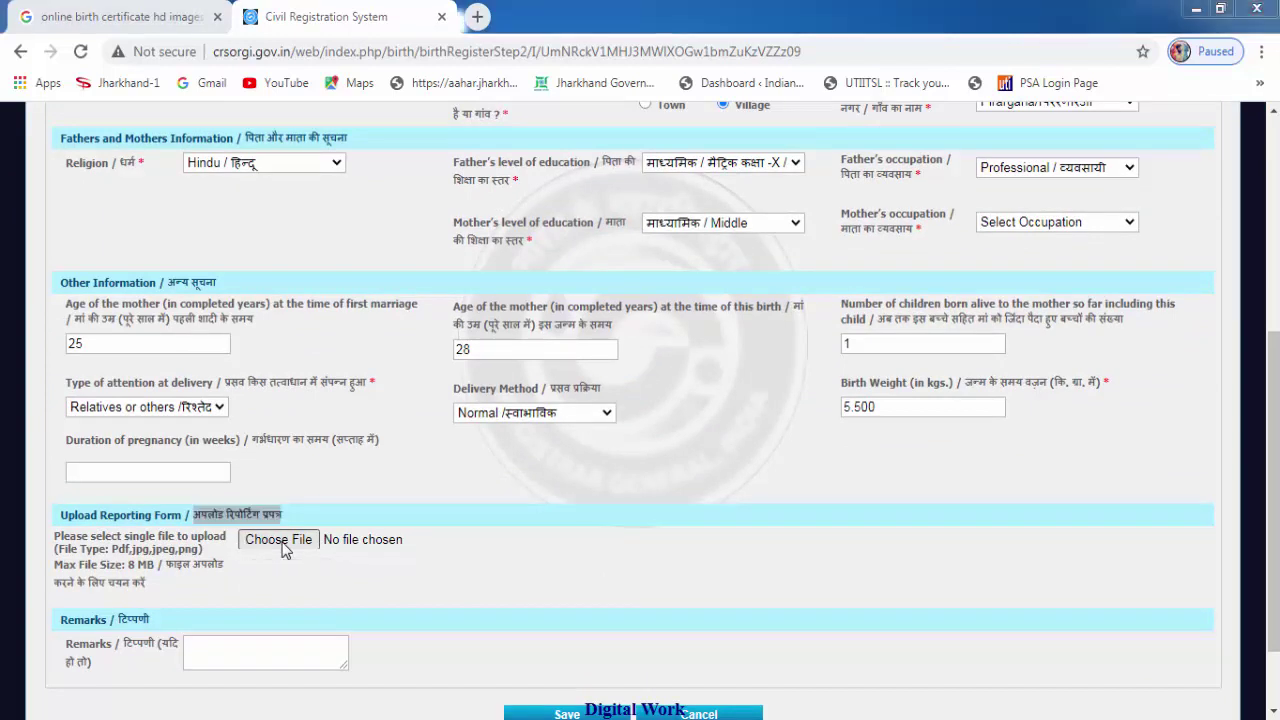
pyautogui.moveTo(620, 125); pyautogui.dragTo(619, 283)
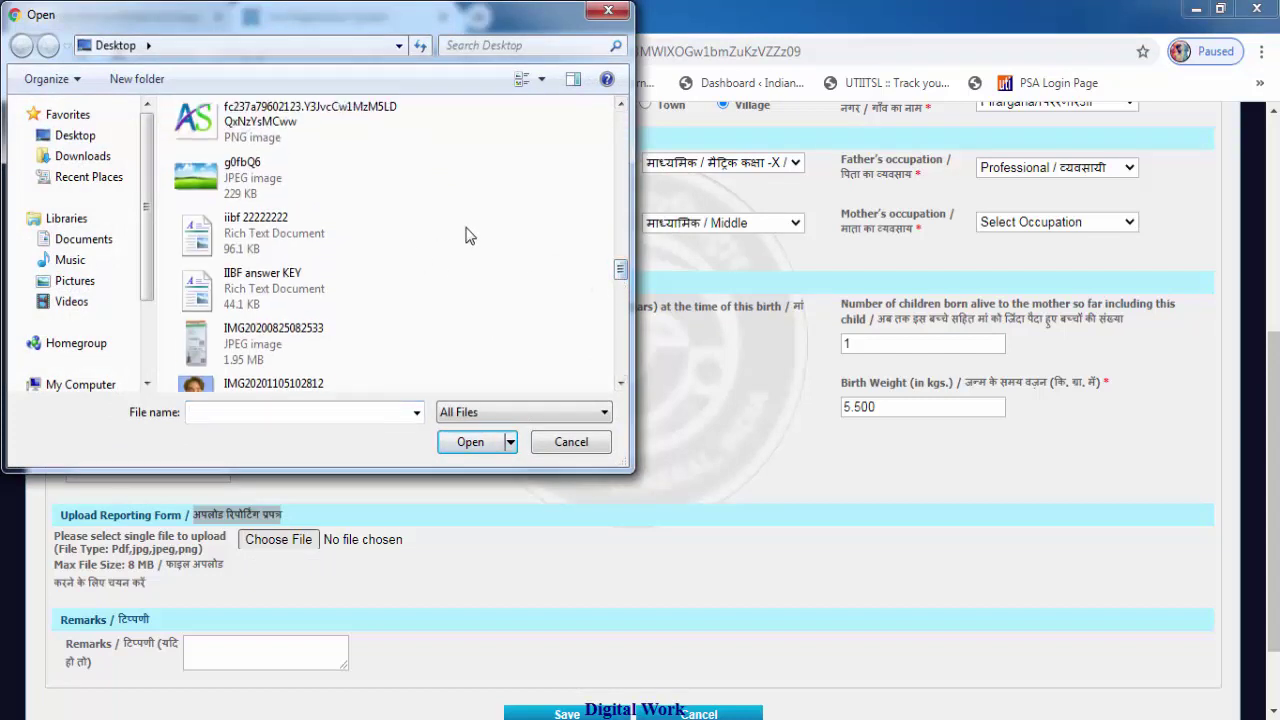
pyautogui.scroll(2, 465, 237)
pyautogui.scroll(3, 465, 237)
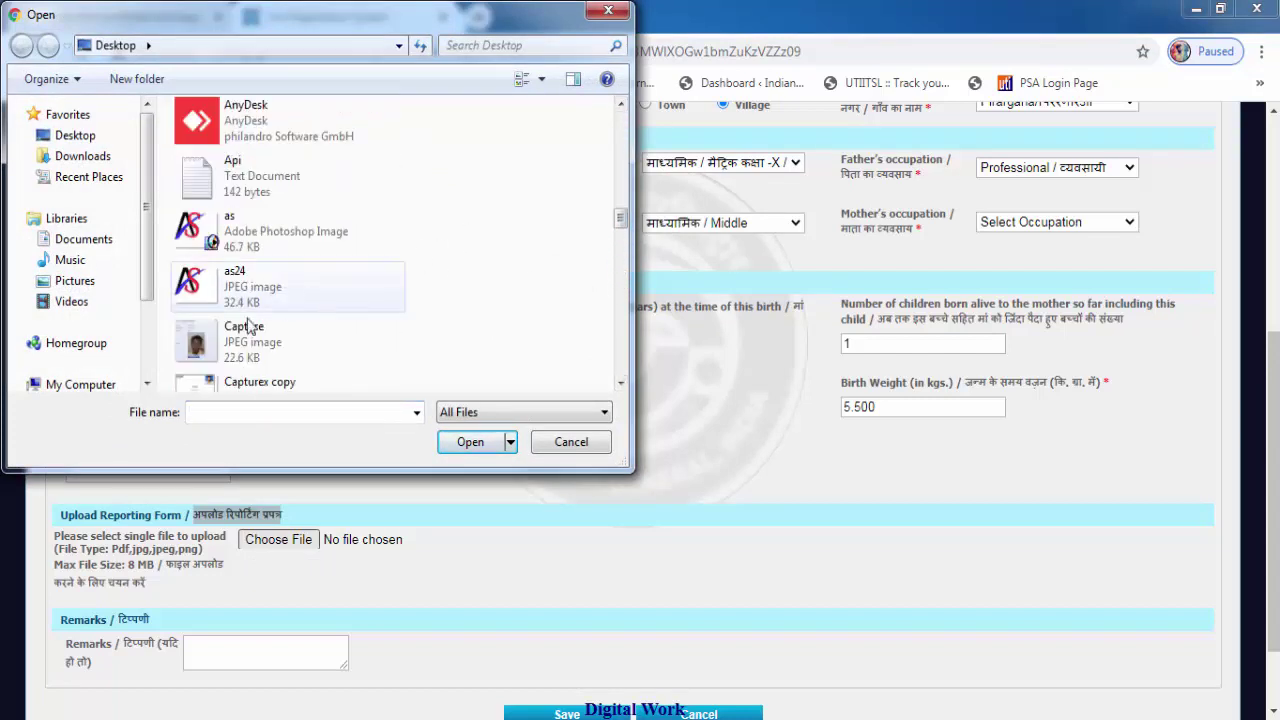
pyautogui.doubleClick(288, 300)
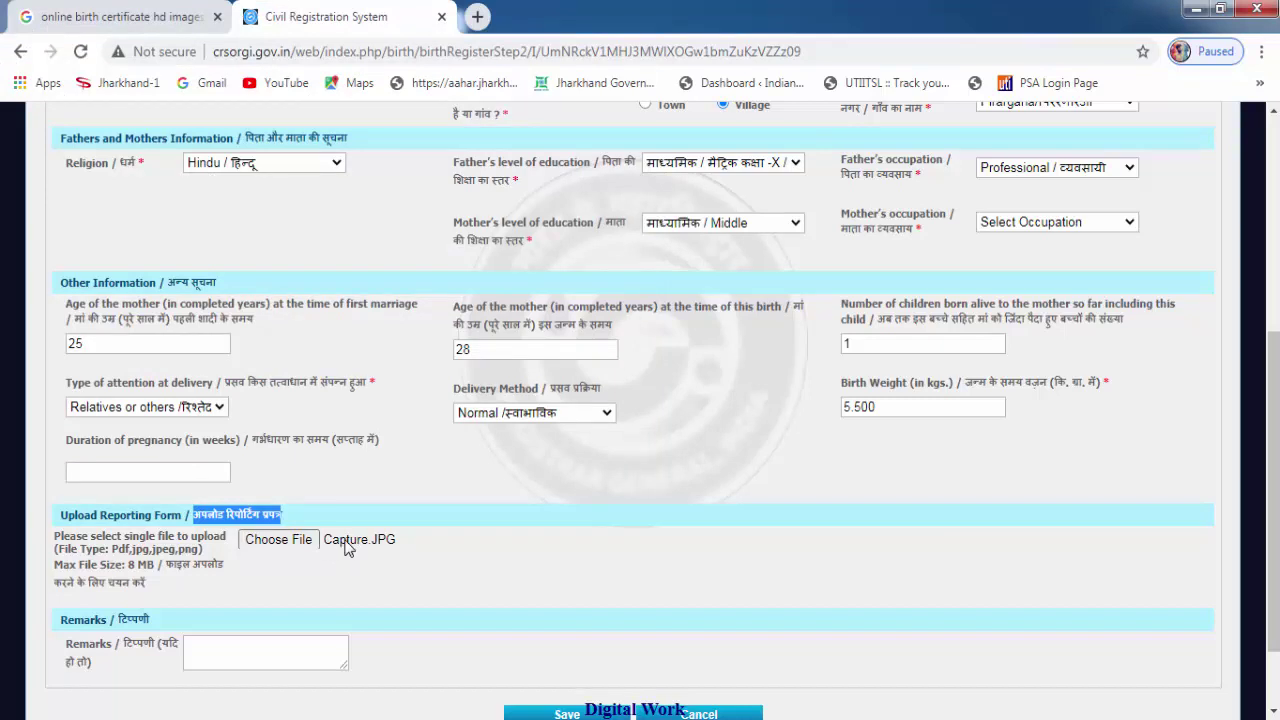
# Enter the remark 'TY' in the statistical details and save the page.
pyautogui.scroll(-1, 390, 555)
pyautogui.click(265, 555)
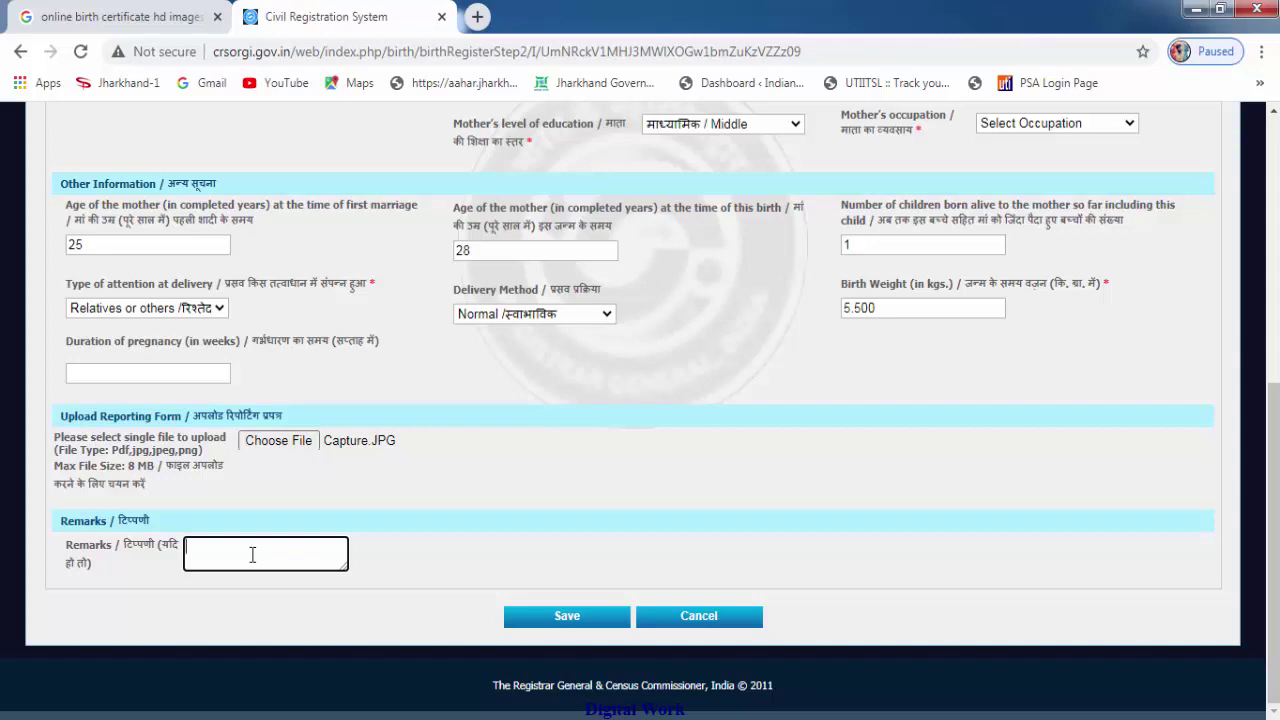
pyautogui.write('Y')
pyautogui.click(591, 619)
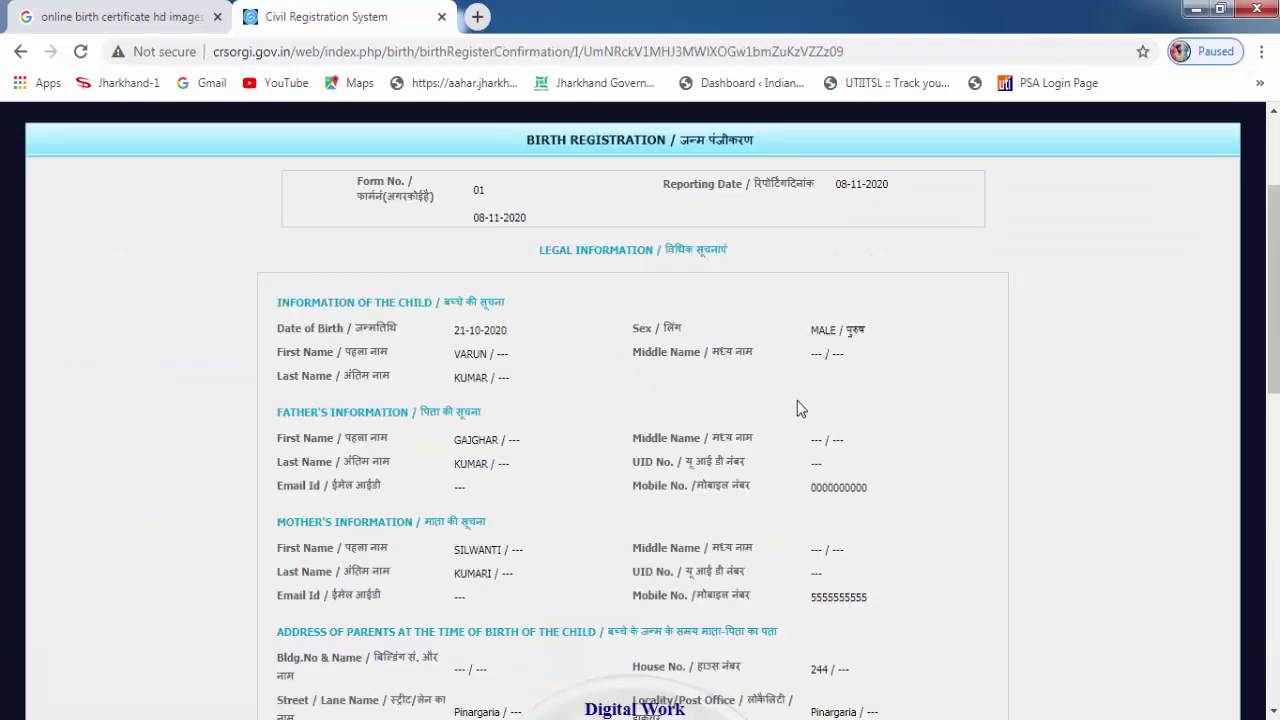
pyautogui.scroll(-1, 848, 378)
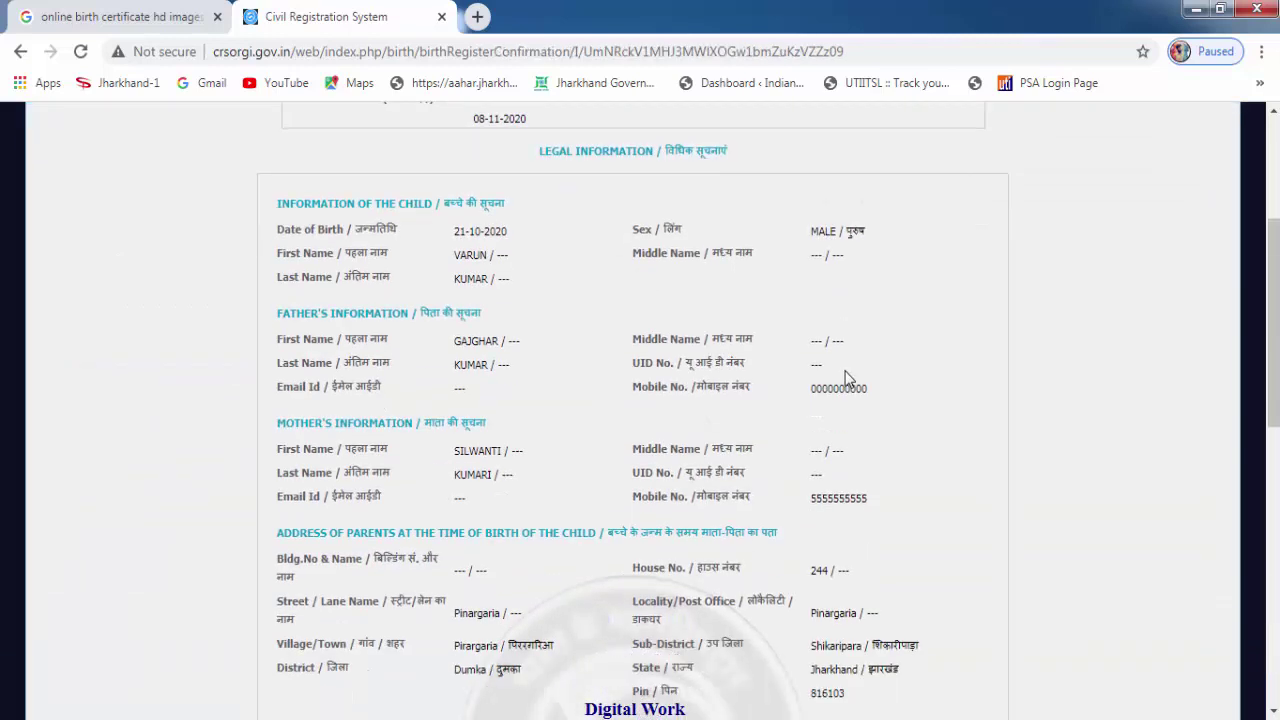
pyautogui.scroll(1, 865, 352)
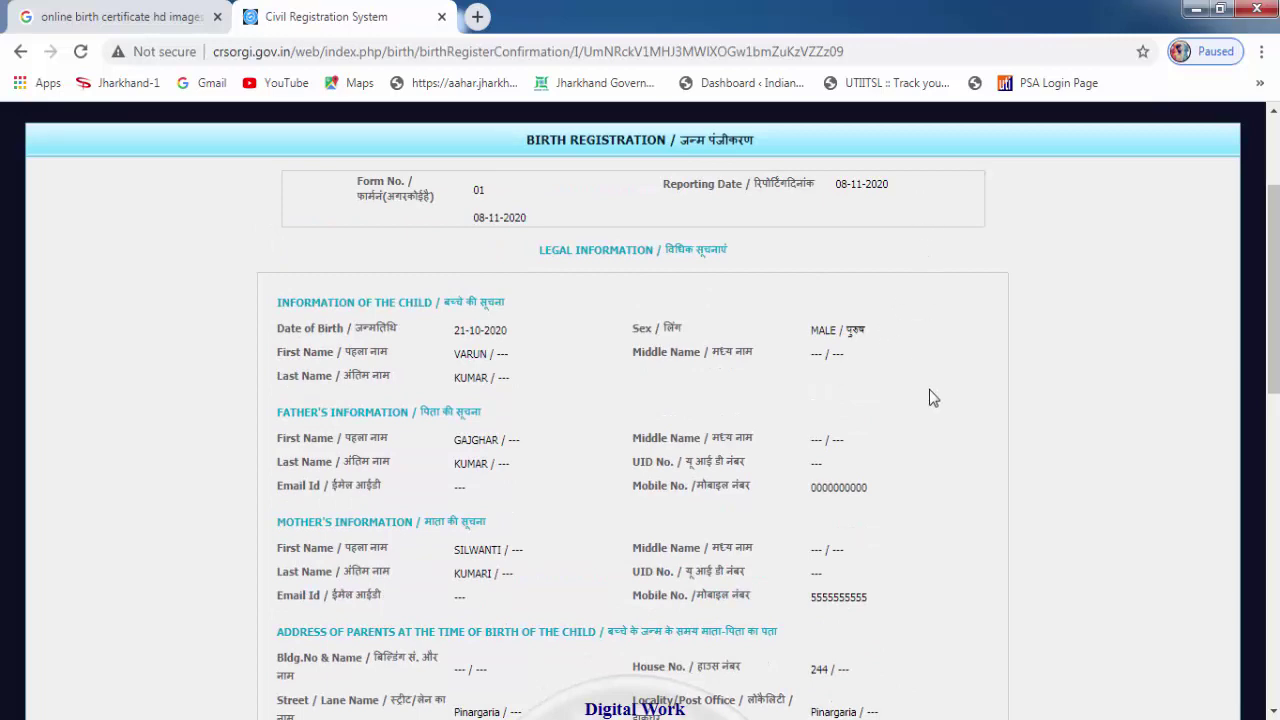
pyautogui.scroll(-2, 929, 394)
pyautogui.scroll(-4, 929, 397)
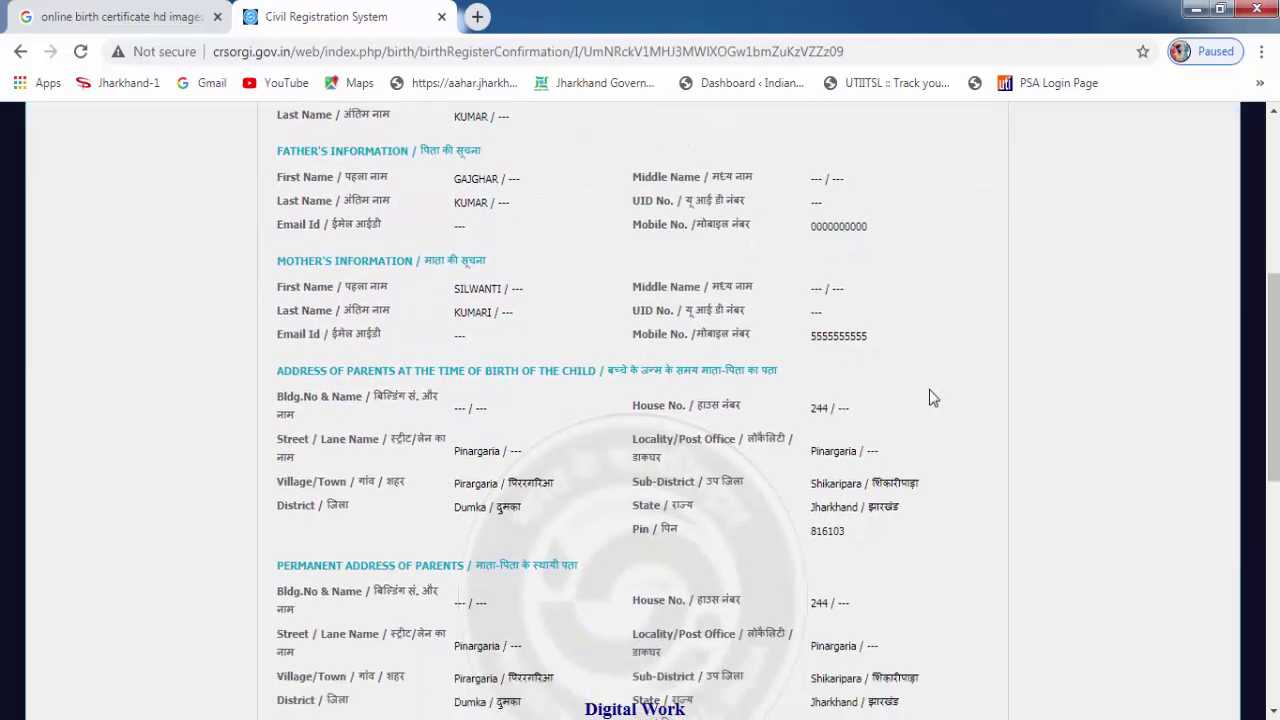
pyautogui.scroll(-3, 929, 391)
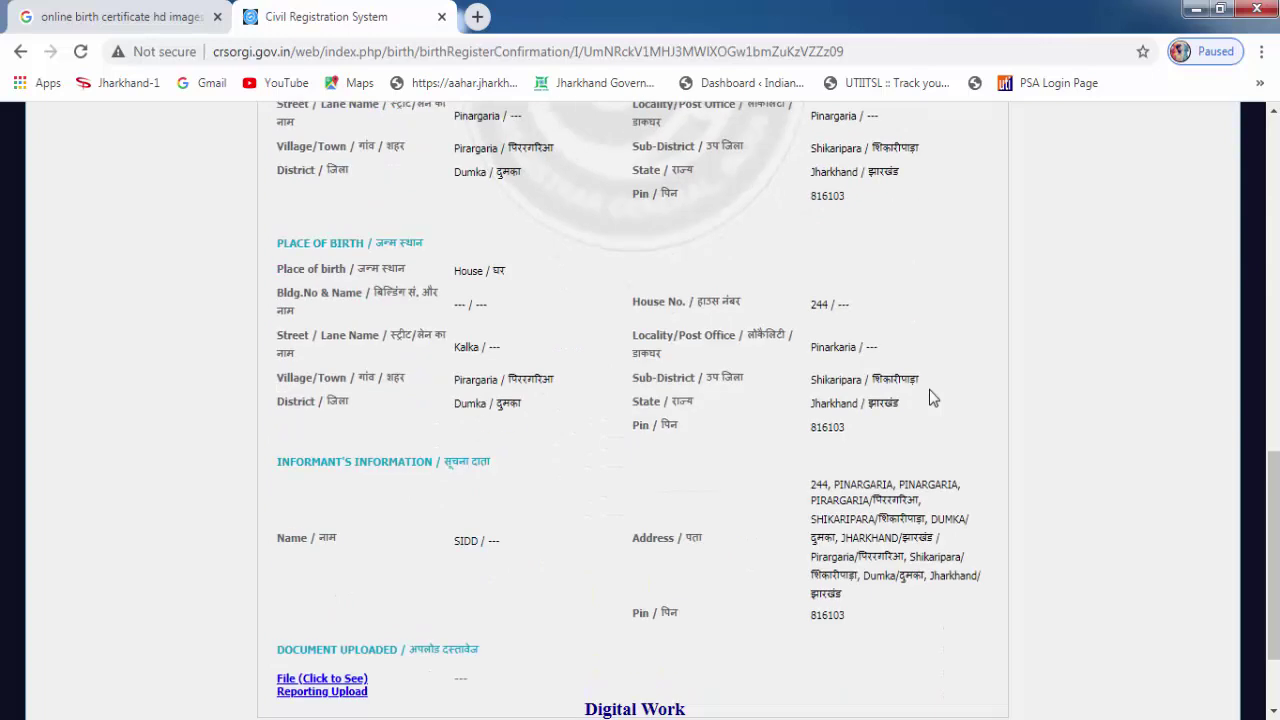
pyautogui.scroll(-2, 929, 389)
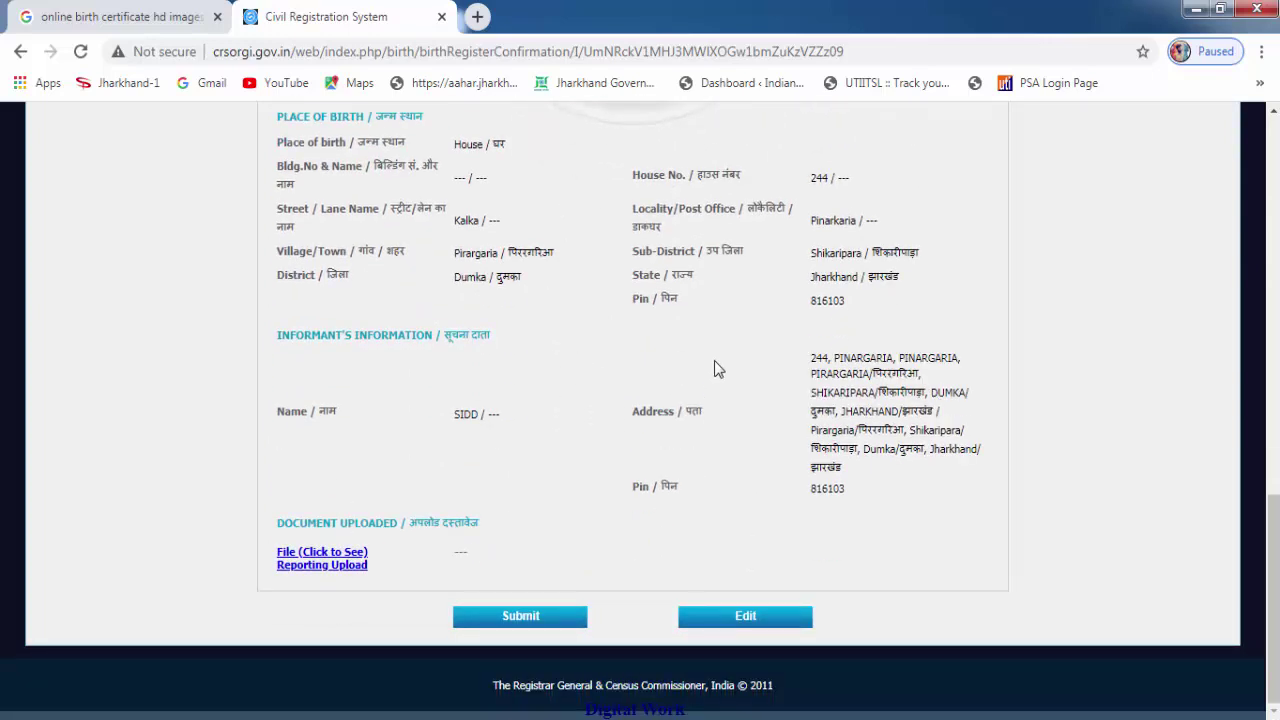
pyautogui.scroll(1, 714, 362)
pyautogui.scroll(-1, 714, 368)
pyautogui.click(745, 618)
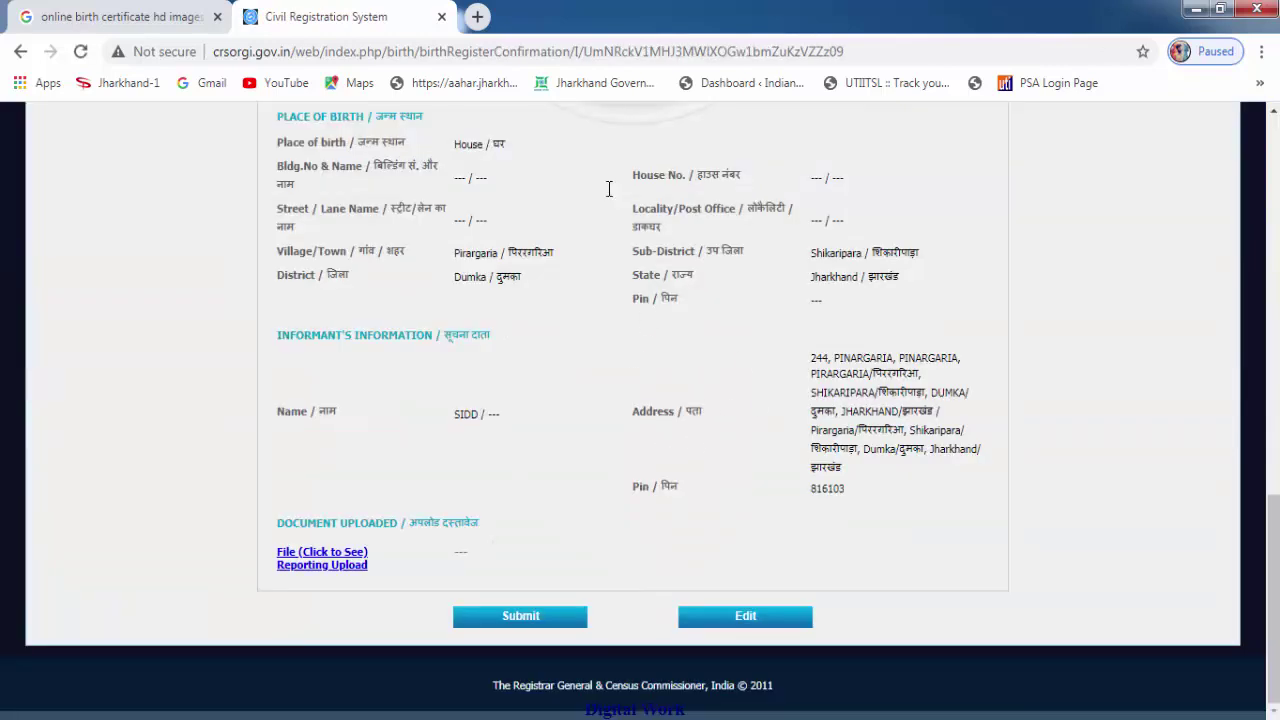
# Submit the birth registration and select the Ref. No. in the resulting Form No. 1 Birth Report.
pyautogui.click(512, 618)
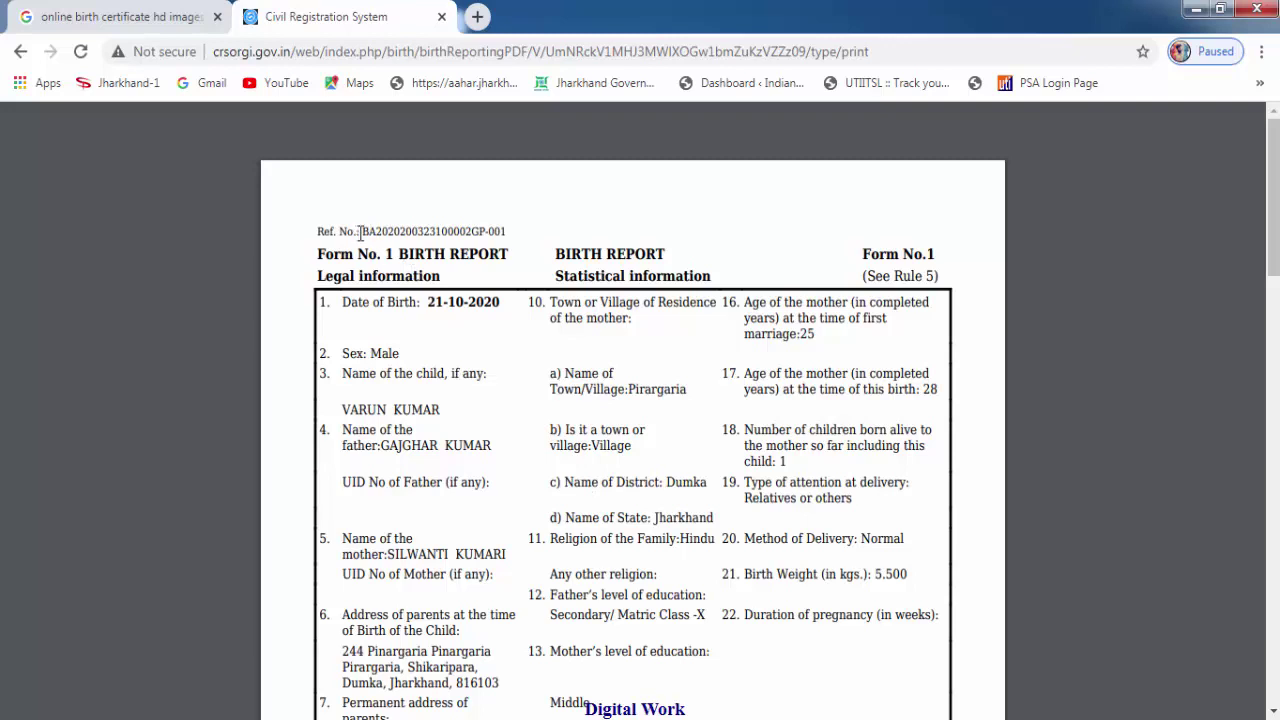
pyautogui.moveTo(359, 233); pyautogui.dragTo(511, 230)
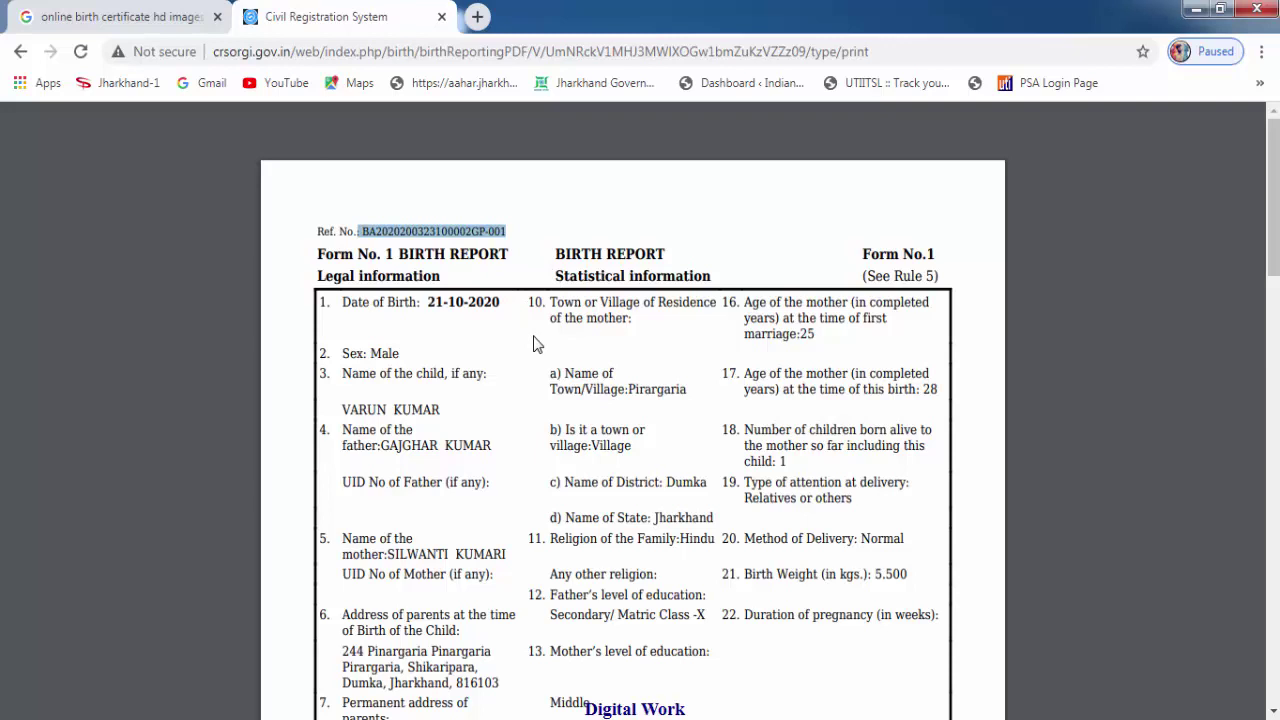
pyautogui.scroll(-6, 533, 344)
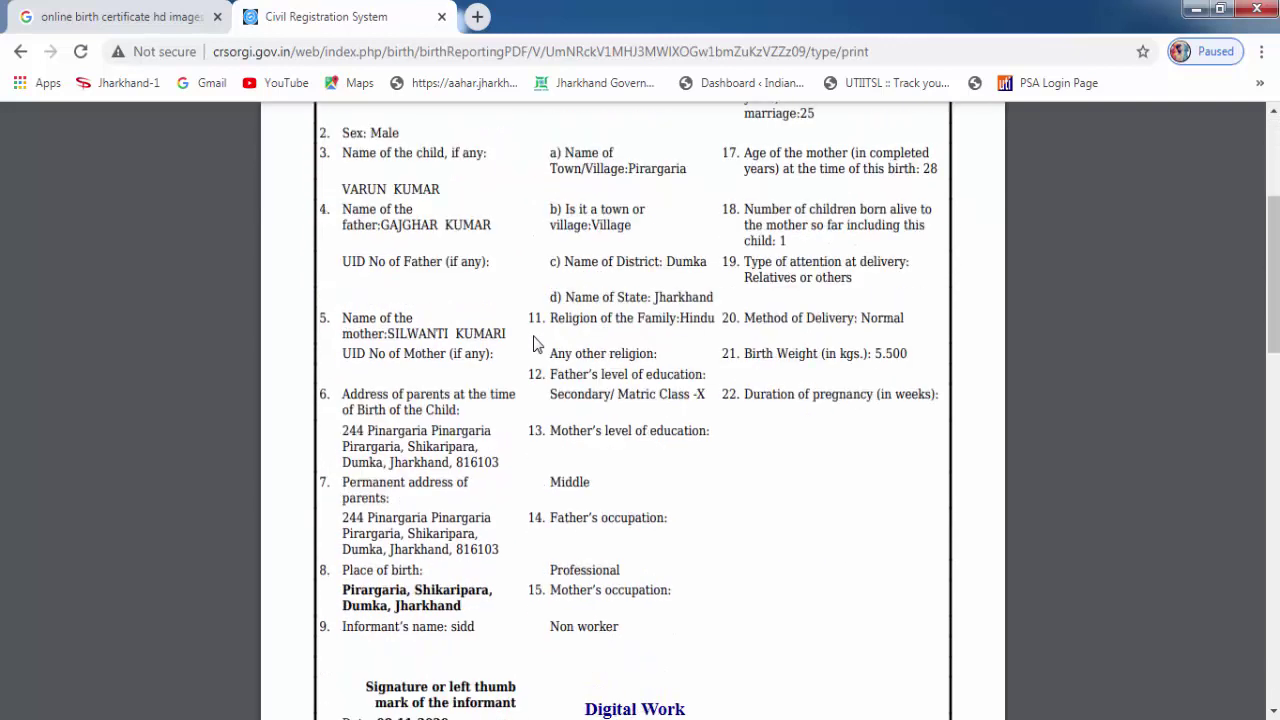
pyautogui.scroll(6, 1089, 280)
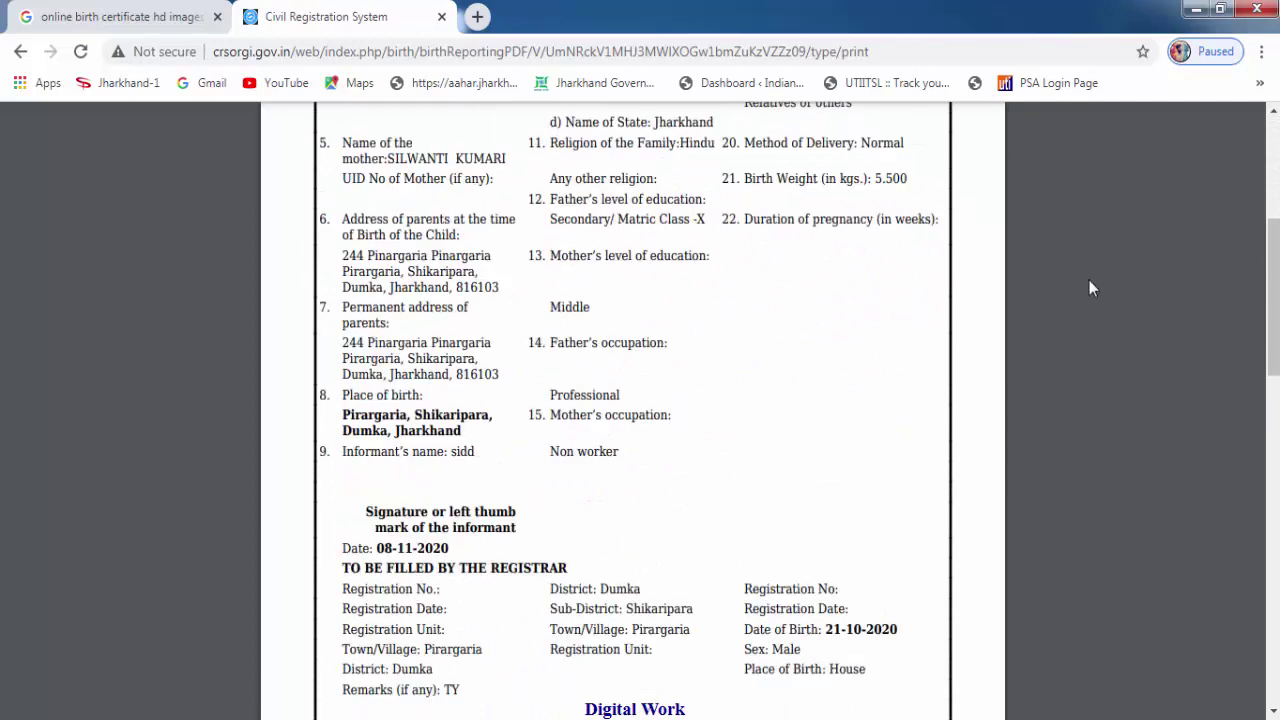
pyautogui.moveTo(1226, 128)
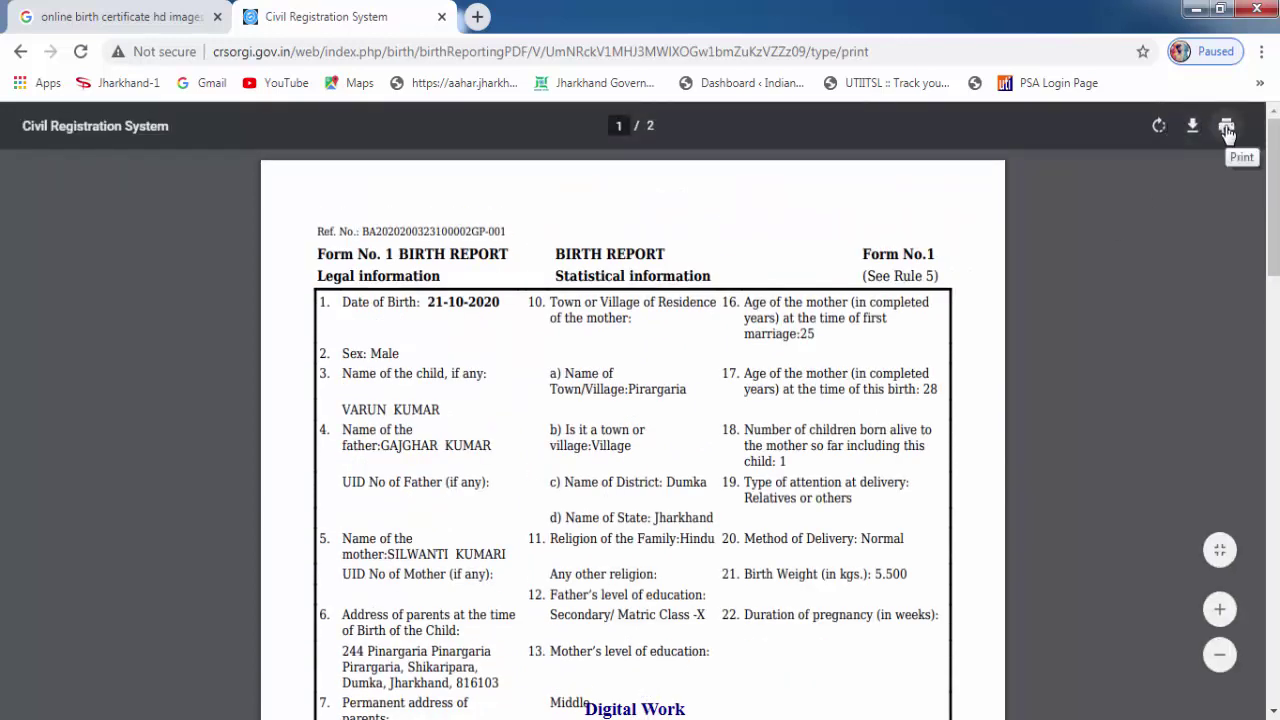
# Download the Birth Report PDF, saving it to the Desktop as mpdf.pdf.
pyautogui.click(1226, 128)
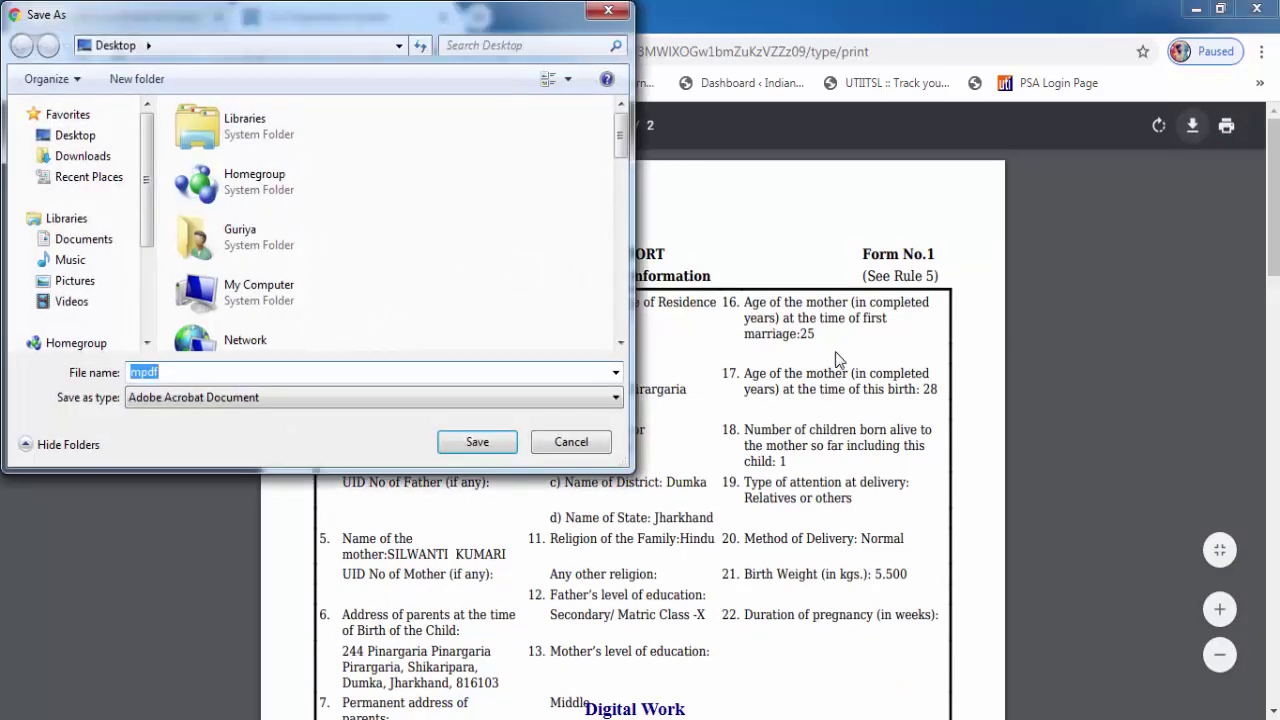
pyautogui.click(482, 447)
pyautogui.scroll(-10, 1060, 390)
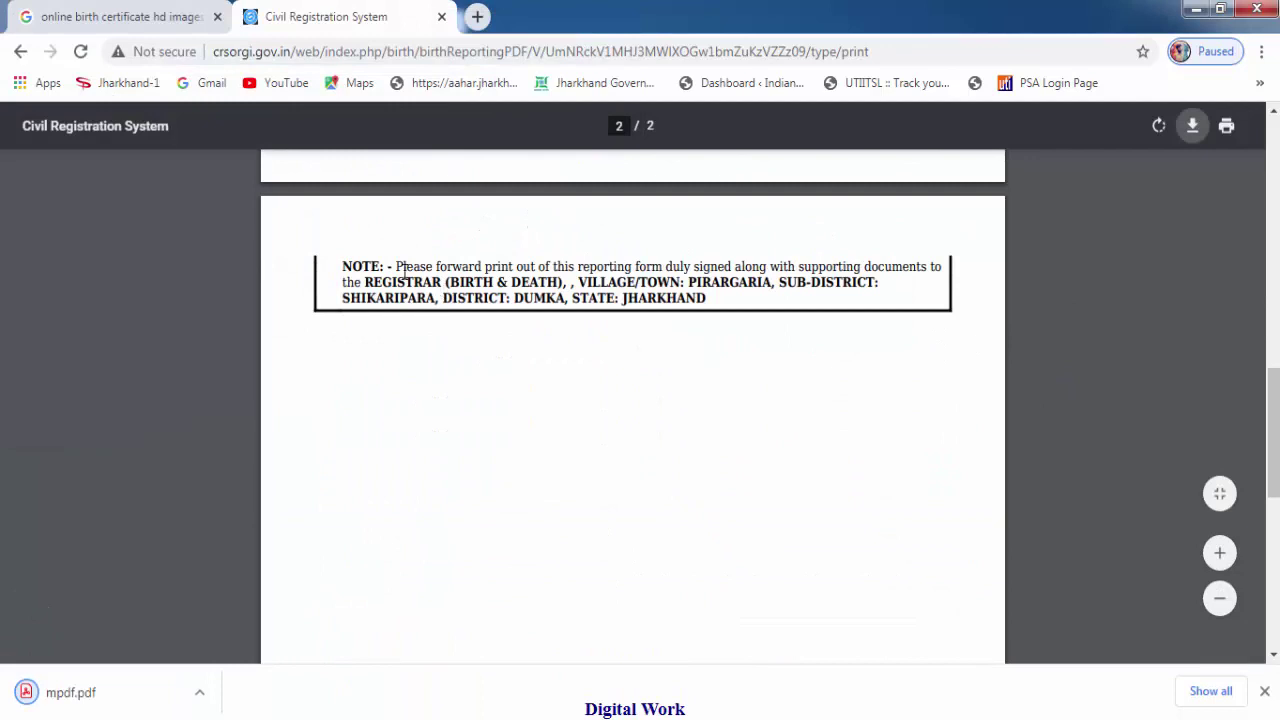
# Select the registrar's full address in the report's note and review the form.
pyautogui.moveTo(364, 282); pyautogui.dragTo(889, 300)
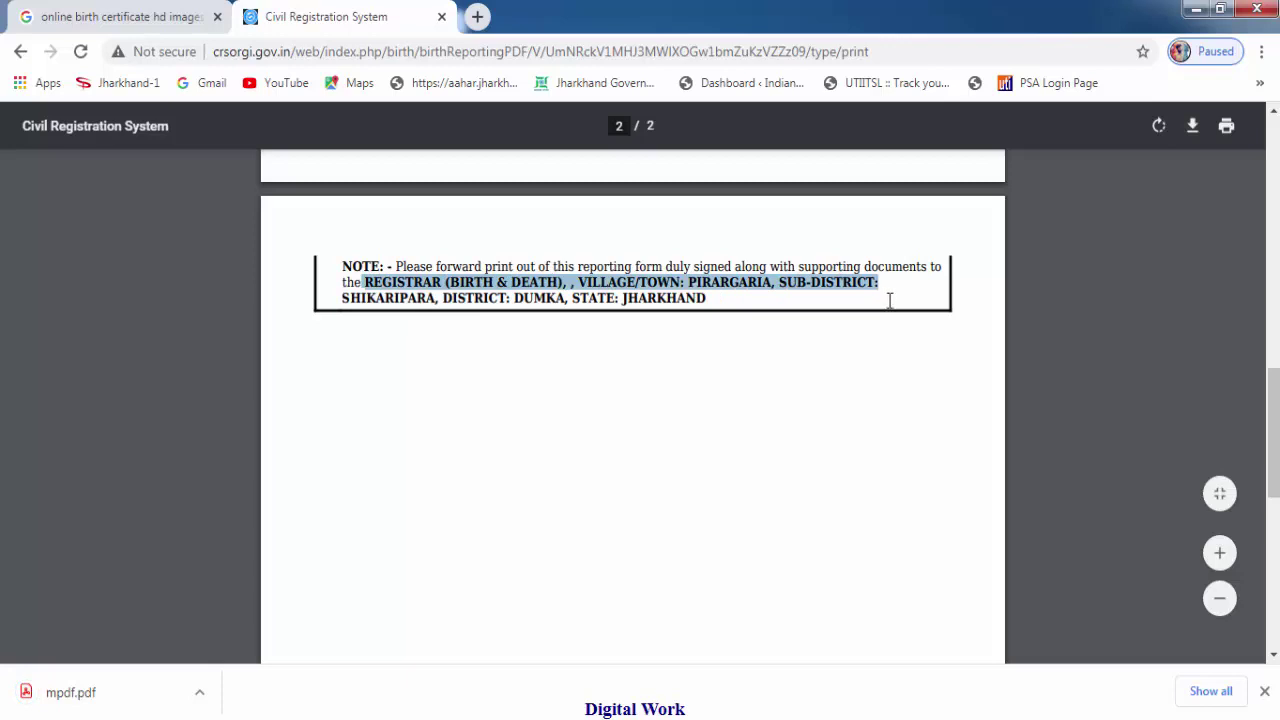
pyautogui.click(710, 299)
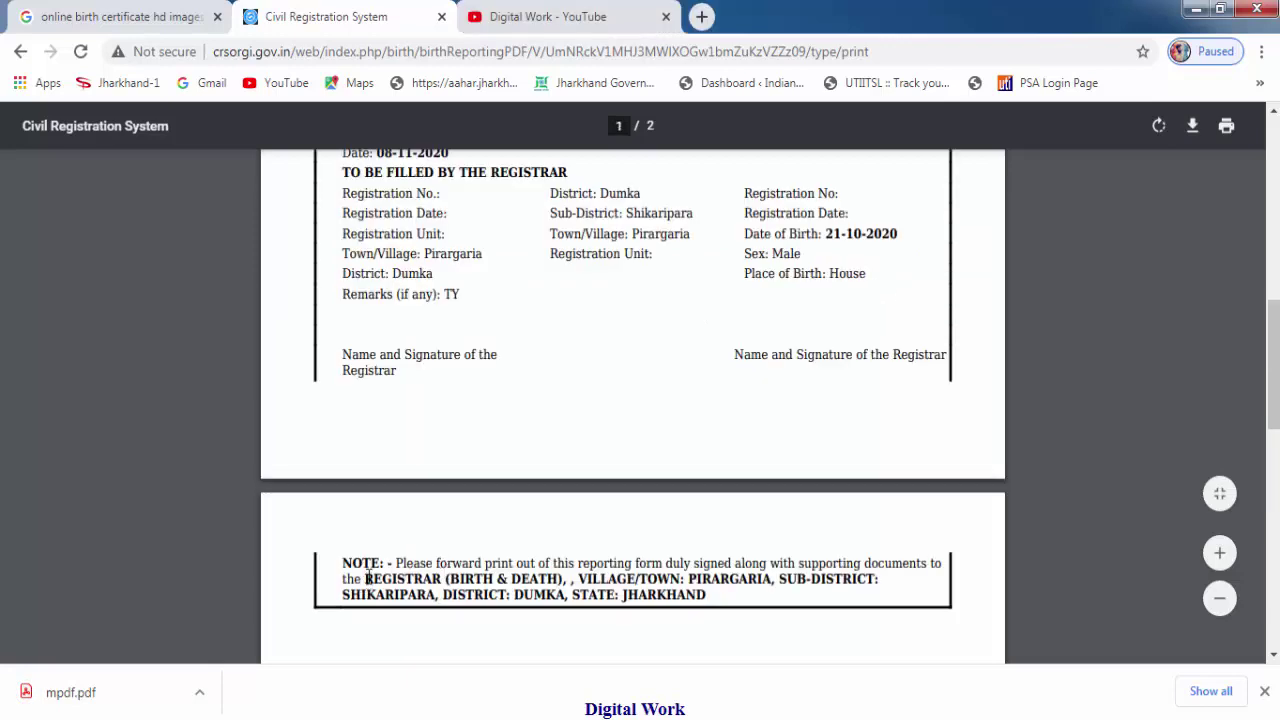
pyautogui.moveTo(367, 578); pyautogui.dragTo(719, 601)
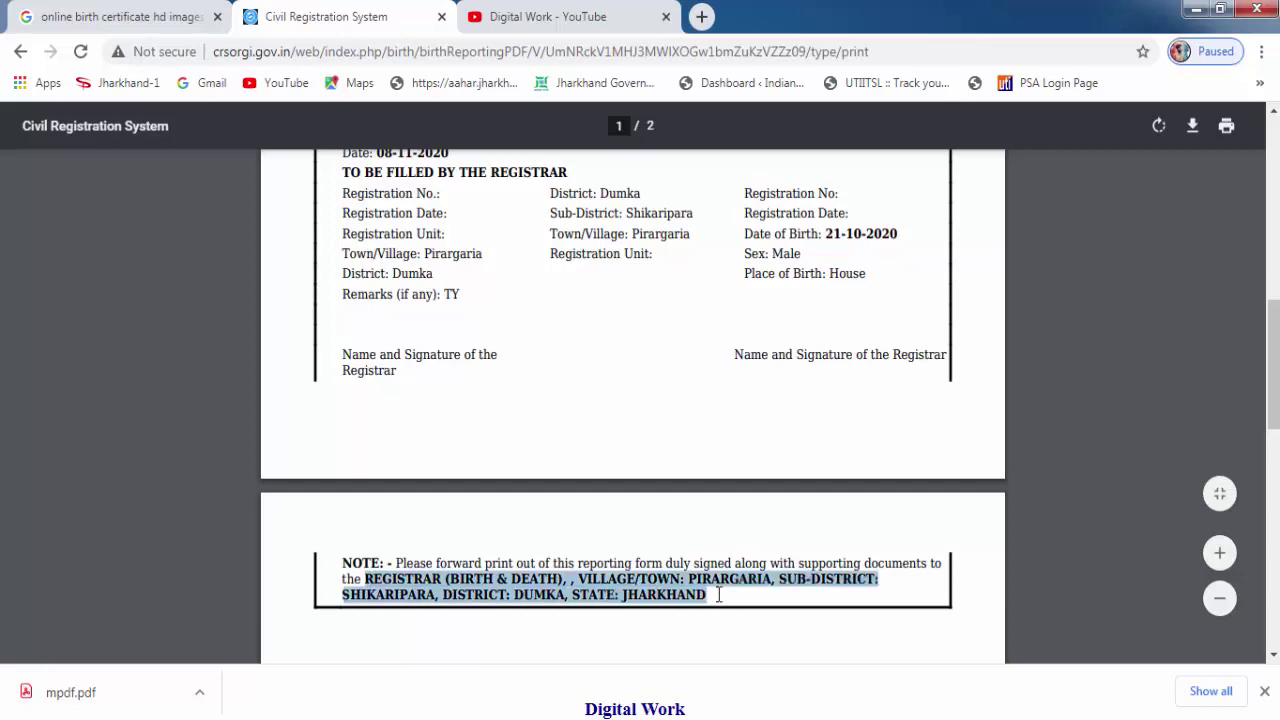
pyautogui.scroll(3, 719, 594)
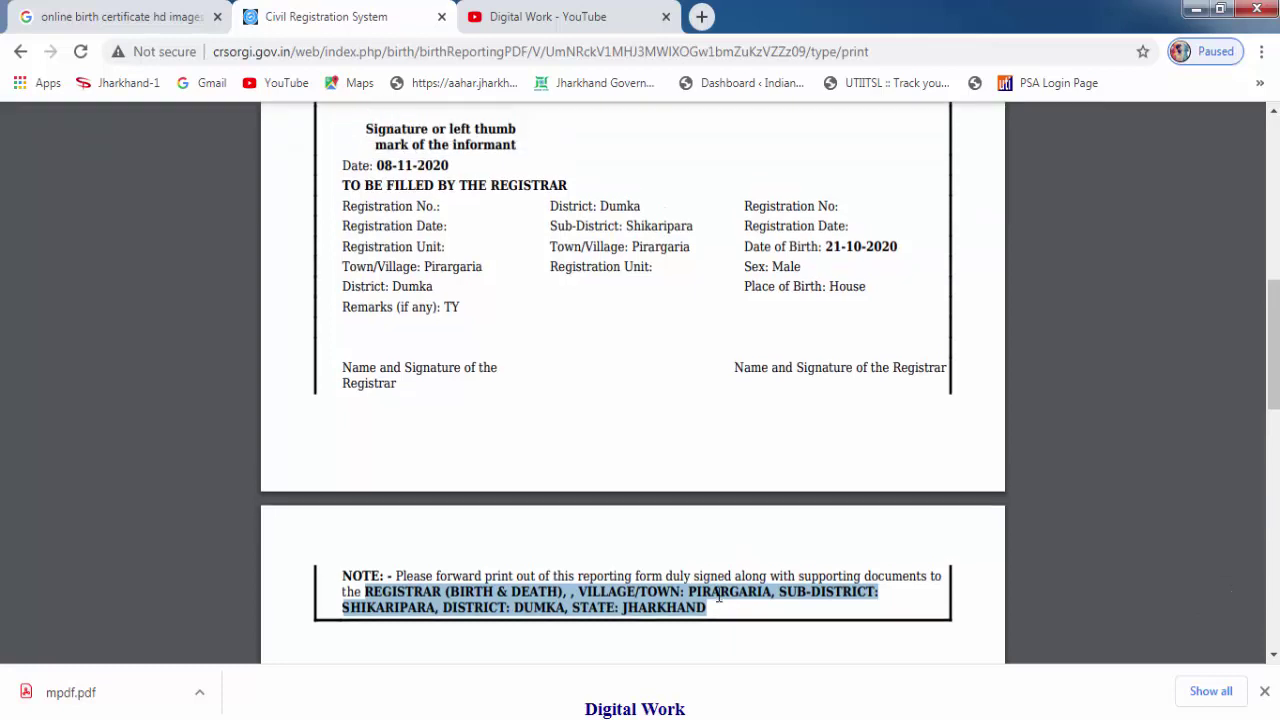
pyautogui.scroll(-2, 740, 552)
pyautogui.scroll(2, 743, 556)
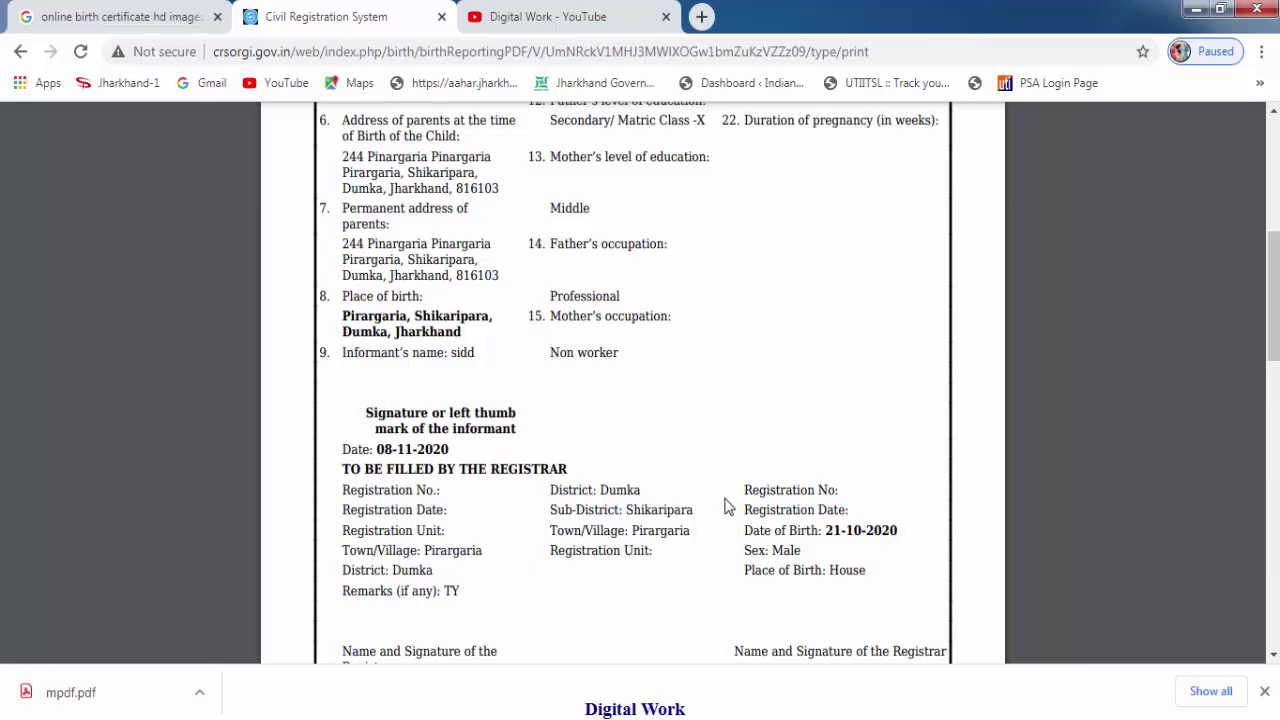
pyautogui.scroll(2, 728, 507)
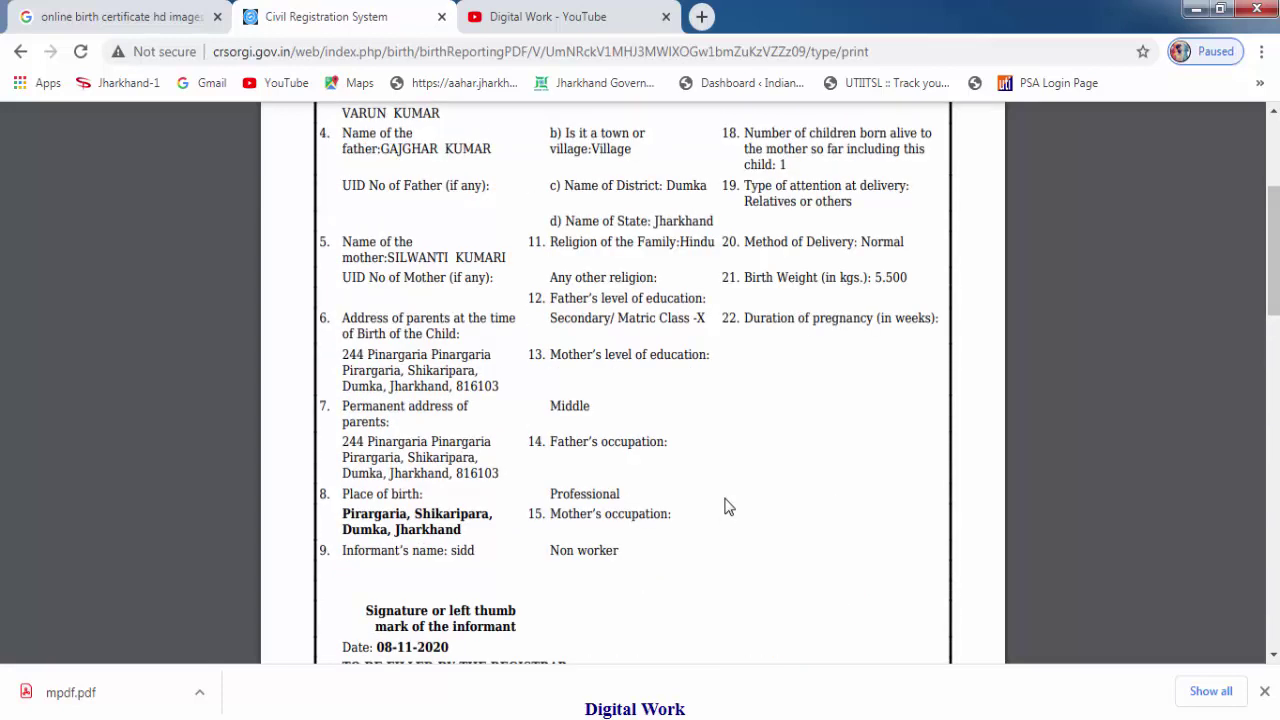
pyautogui.scroll(1, 703, 486)
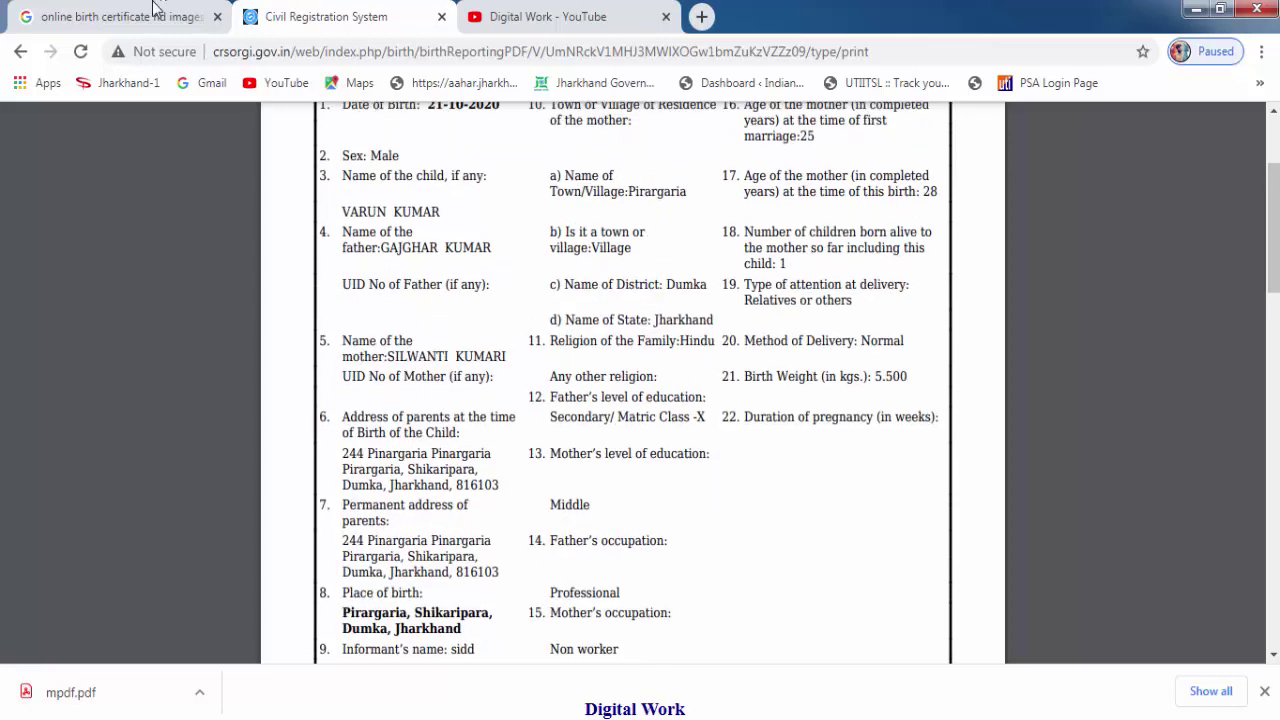
# Return to the 'online birth certificate hd images' results and dismiss the colour scheme popup.
pyautogui.click(126, 20)
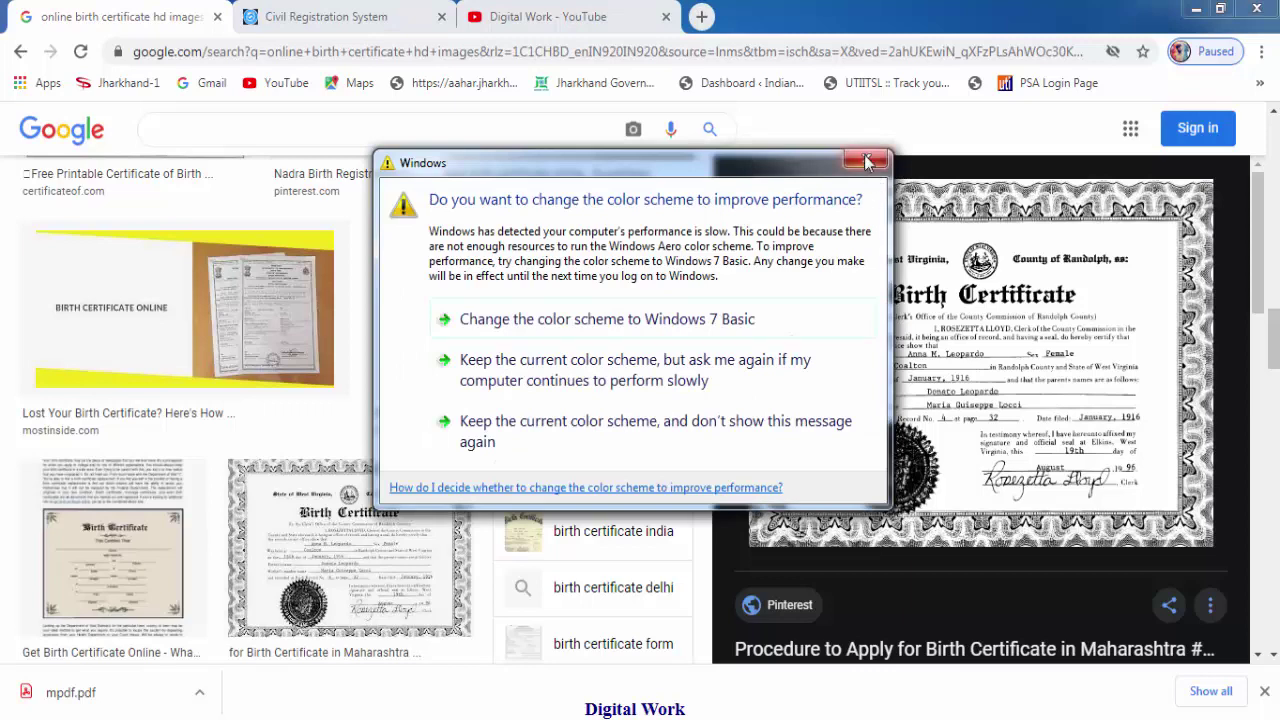
pyautogui.click(872, 163)
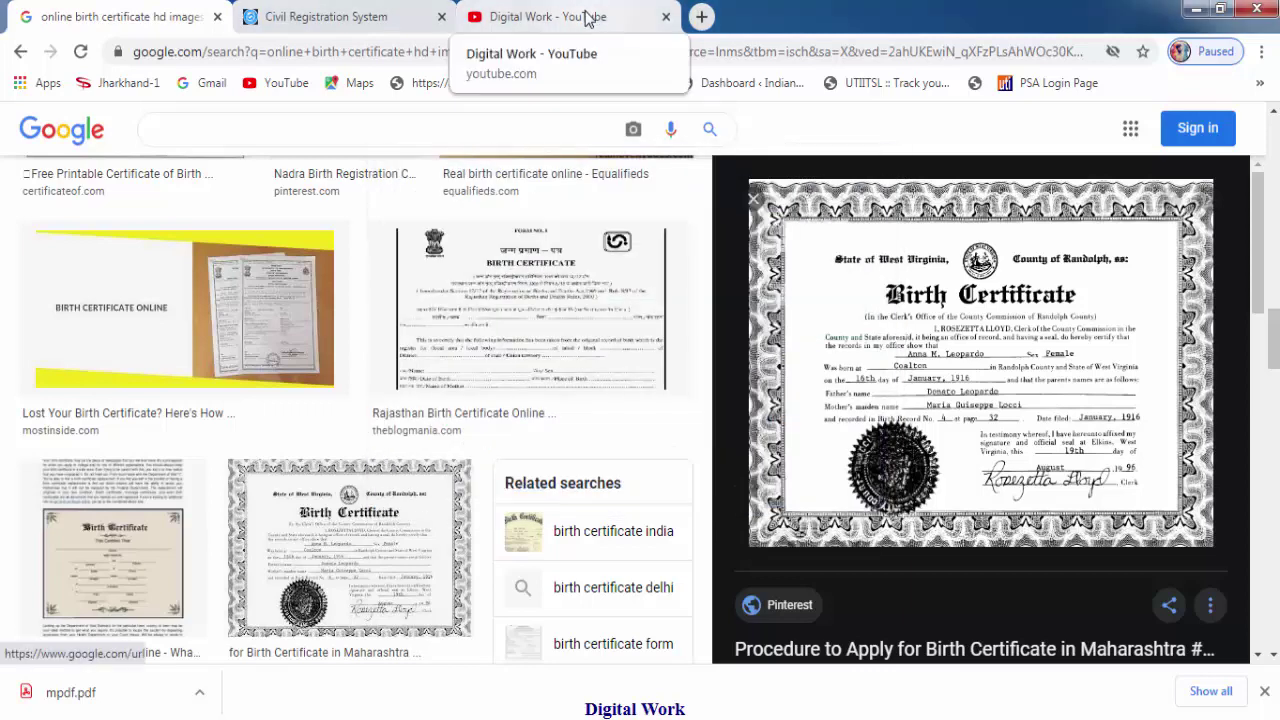